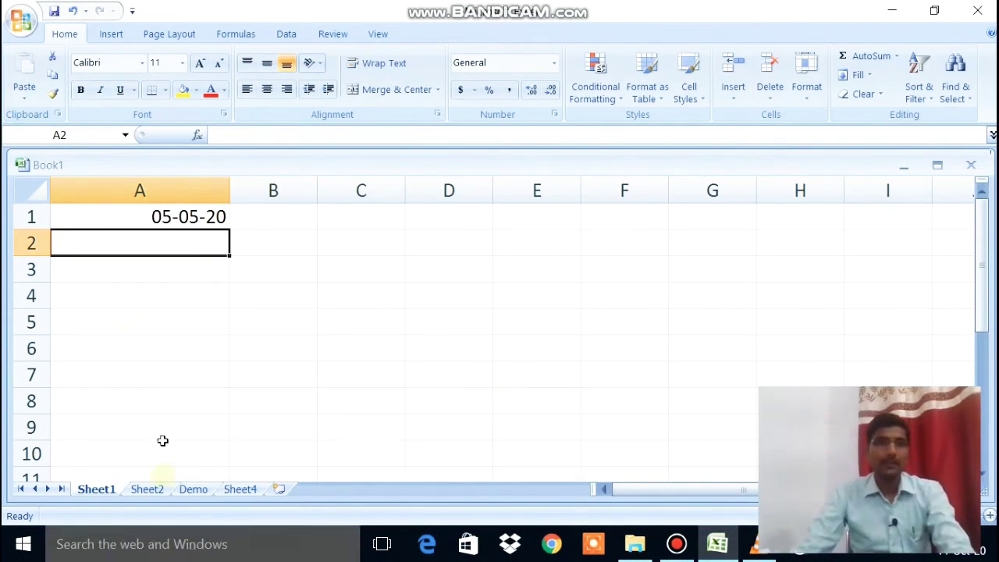
- Enter the date 10-05-20 in cell A2, below the date in A1
{"action": "left_click", "coordinate": [155, 217]}
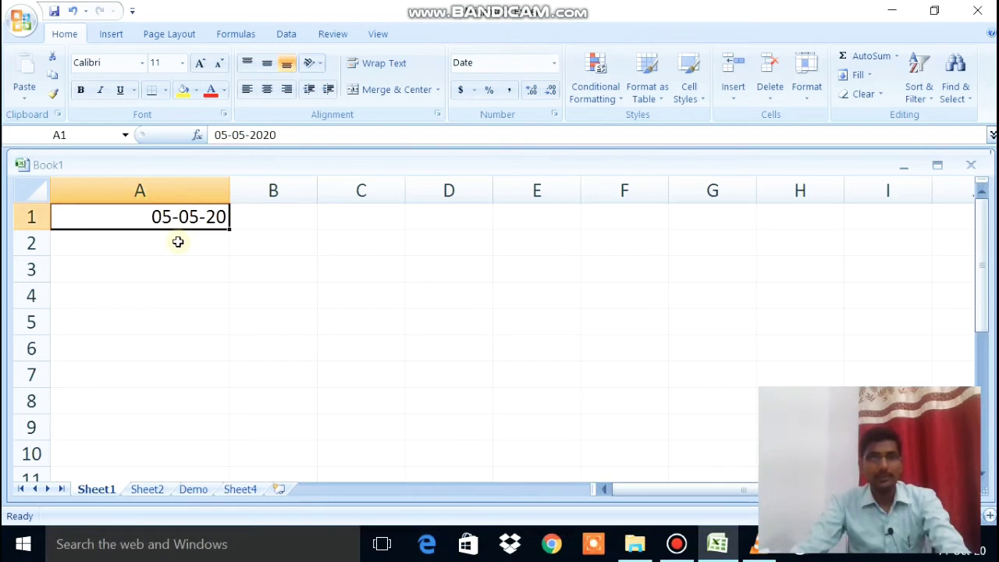
{"action": "left_click", "coordinate": [178, 242]}
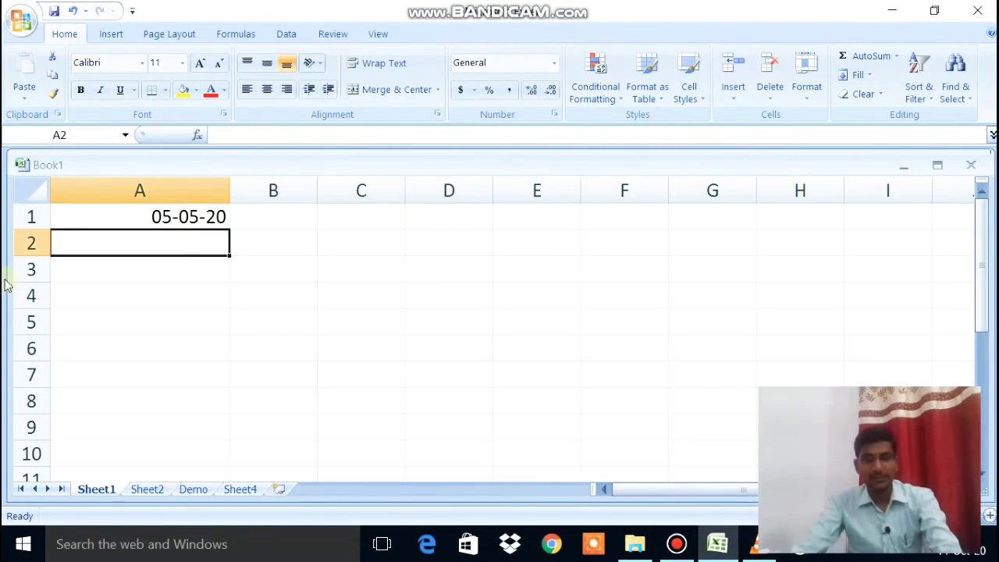
{"action": "type", "text": "10"}
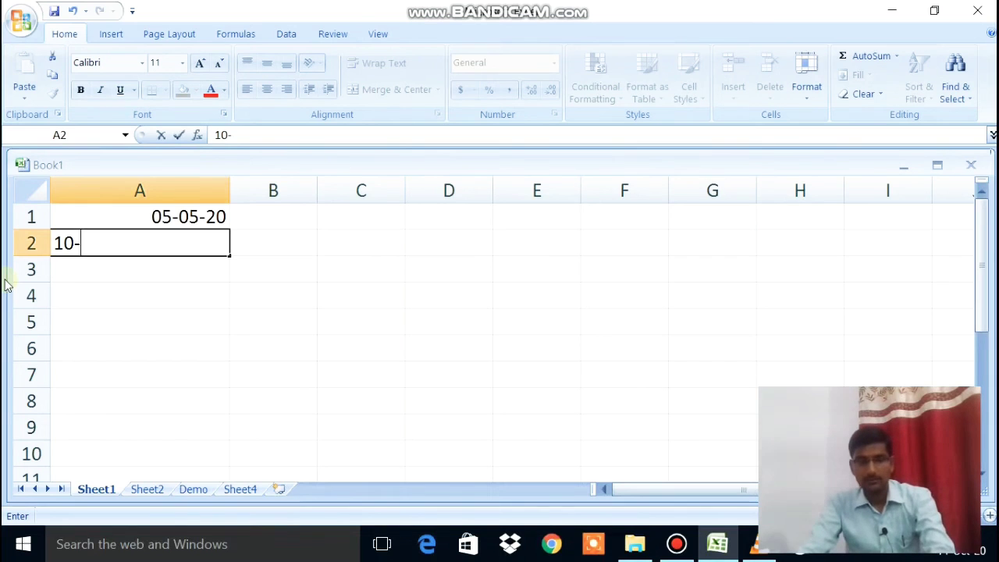
{"action": "type", "text": "-0"}
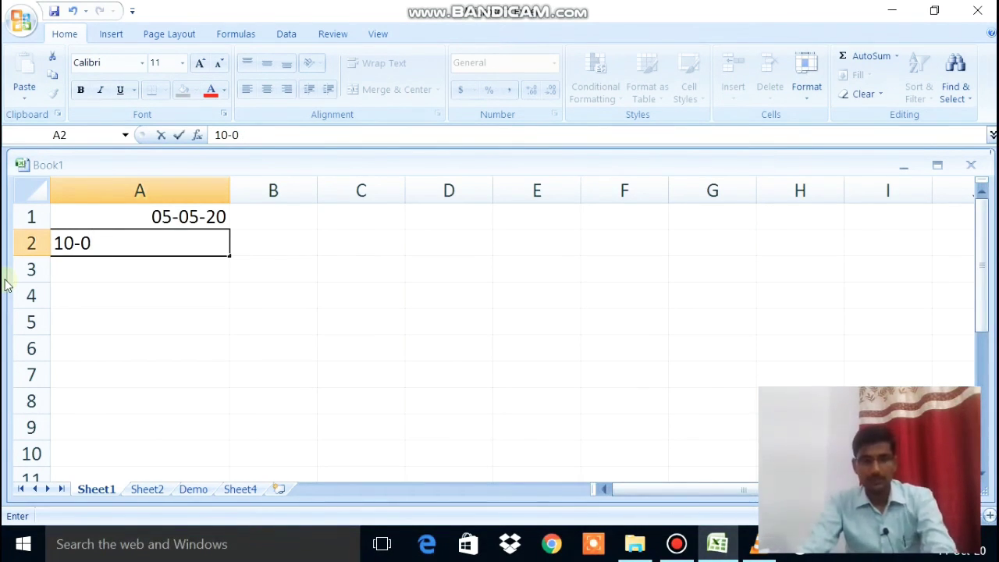
{"action": "type", "text": "4-"}
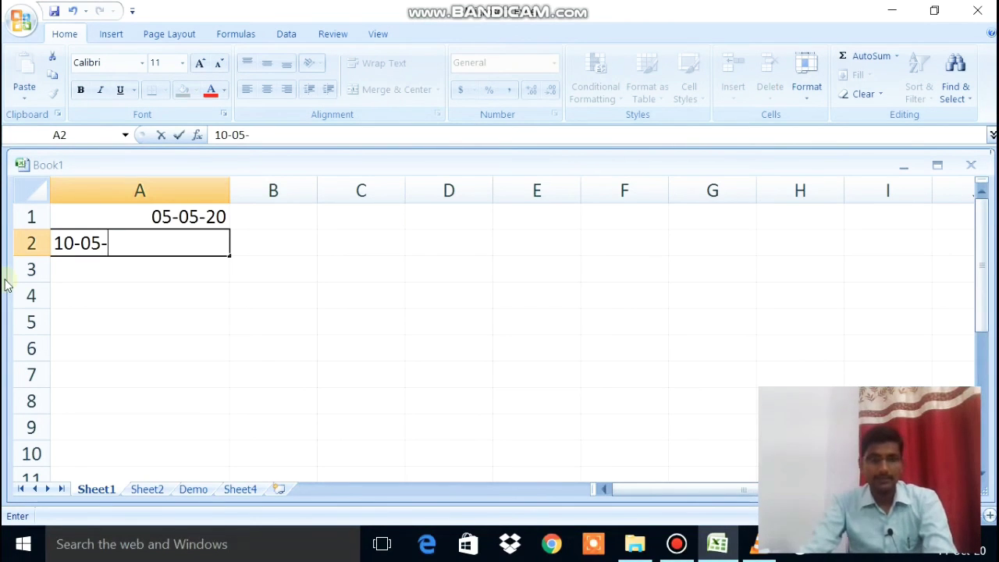
{"action": "type", "text": "2"}
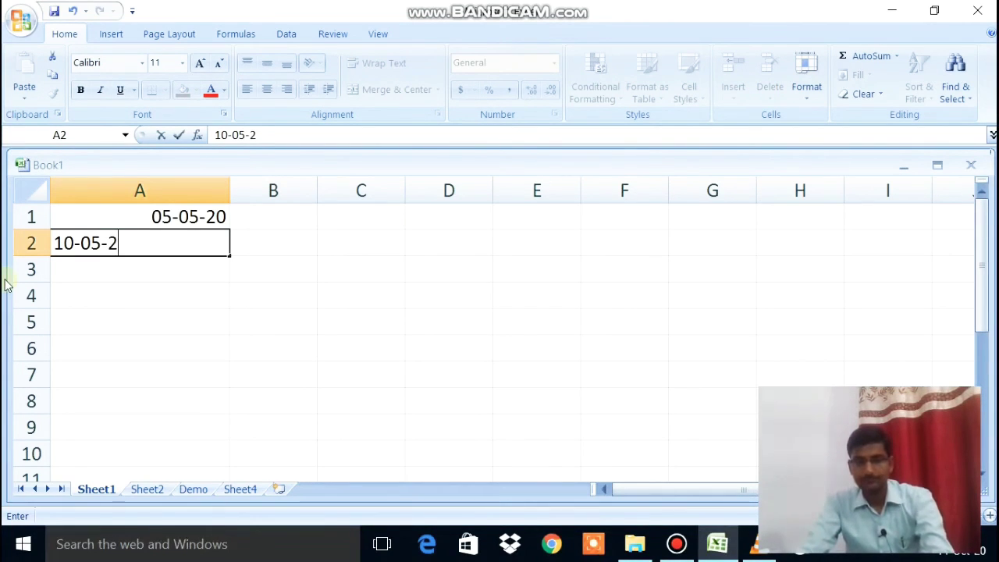
{"action": "type", "text": "0"}
{"action": "key", "text": "Return"}
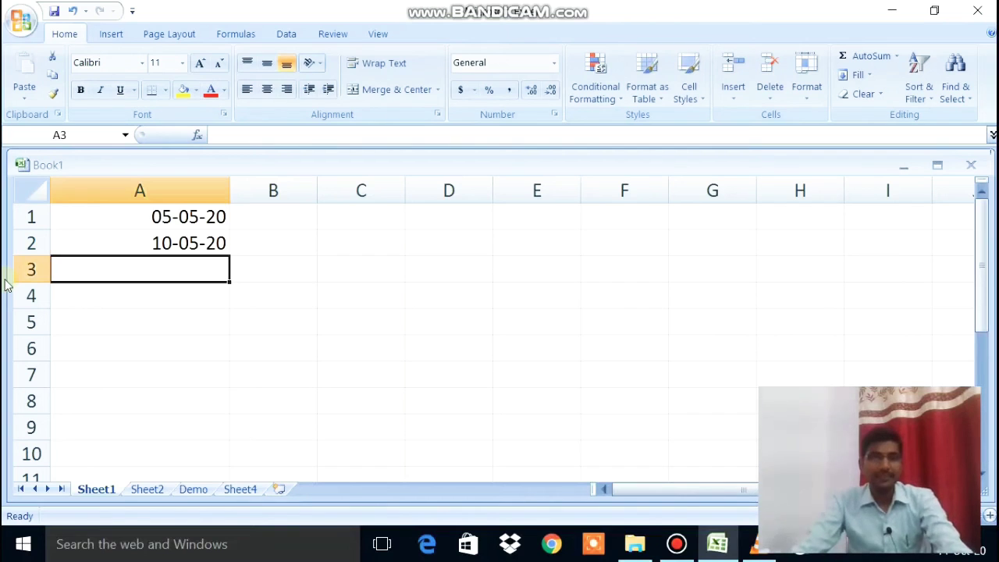
- Fill the date series from cells A1:A2 down through cell A8
{"action": "left_click", "coordinate": [178, 217]}
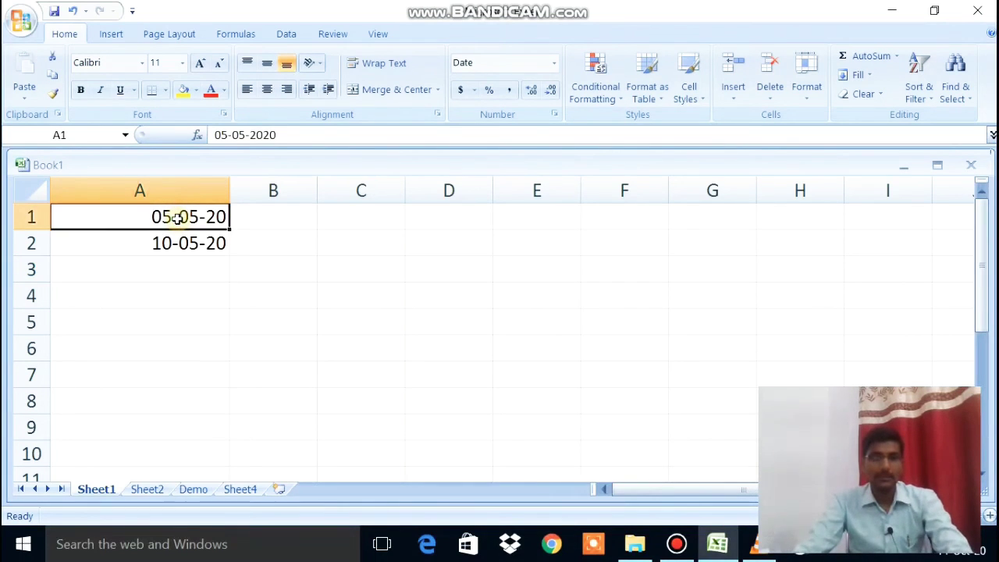
{"action": "key", "text": "shift+Down"}
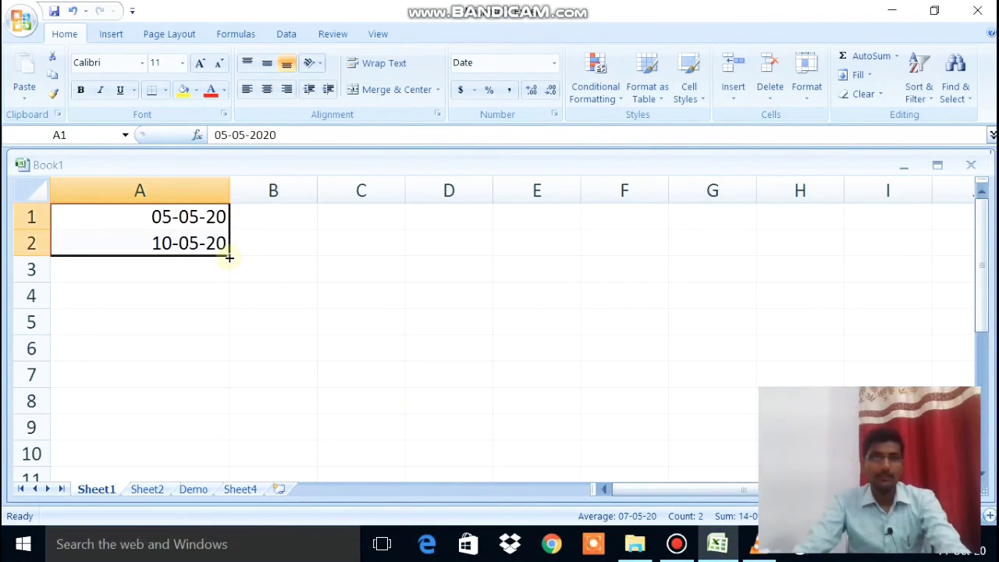
{"action": "left_click_drag", "start_coordinate": [229, 257], "coordinate": [218, 409]}
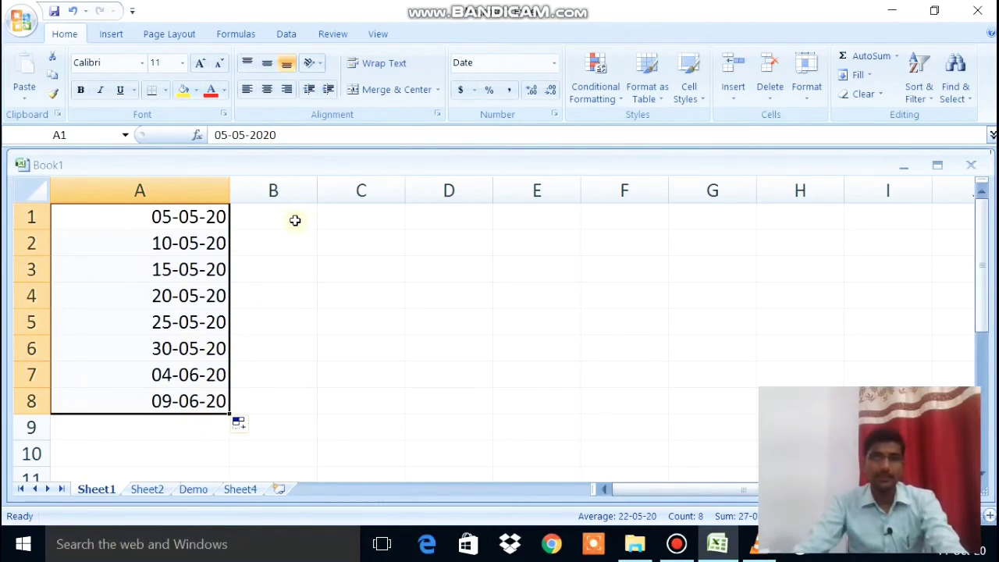
- Enter the date 1-1-2020 in cell C1 and fill it down as a daily series through cell C9
{"action": "left_click", "coordinate": [334, 217]}
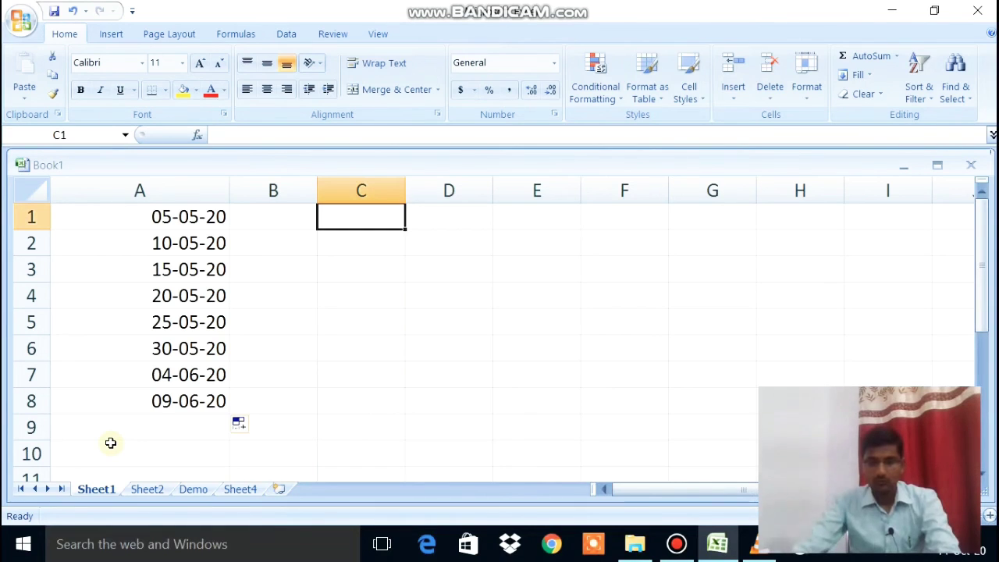
{"action": "type", "text": "1-1-2020"}
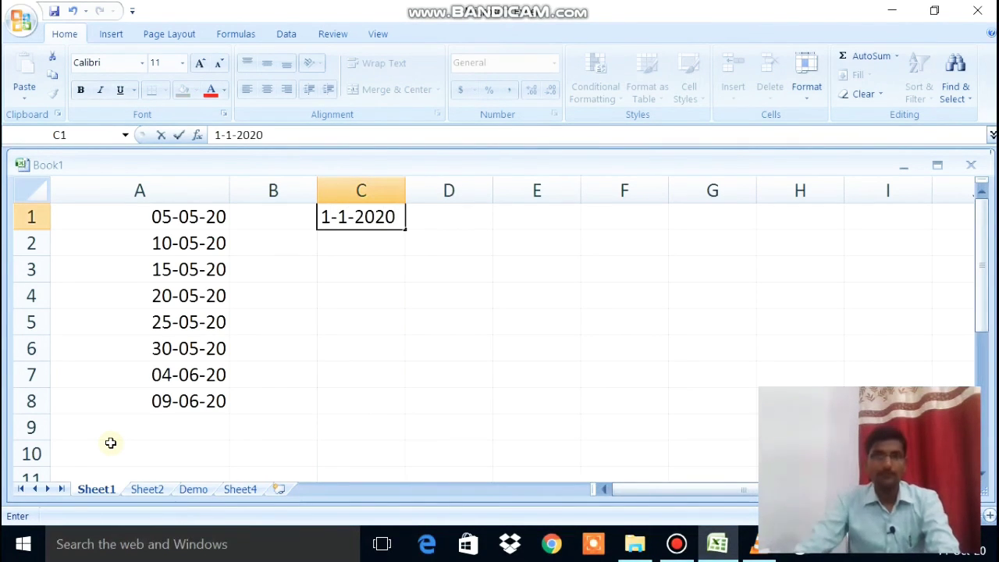
{"action": "key", "text": "Return"}
{"action": "left_click", "coordinate": [357, 217]}
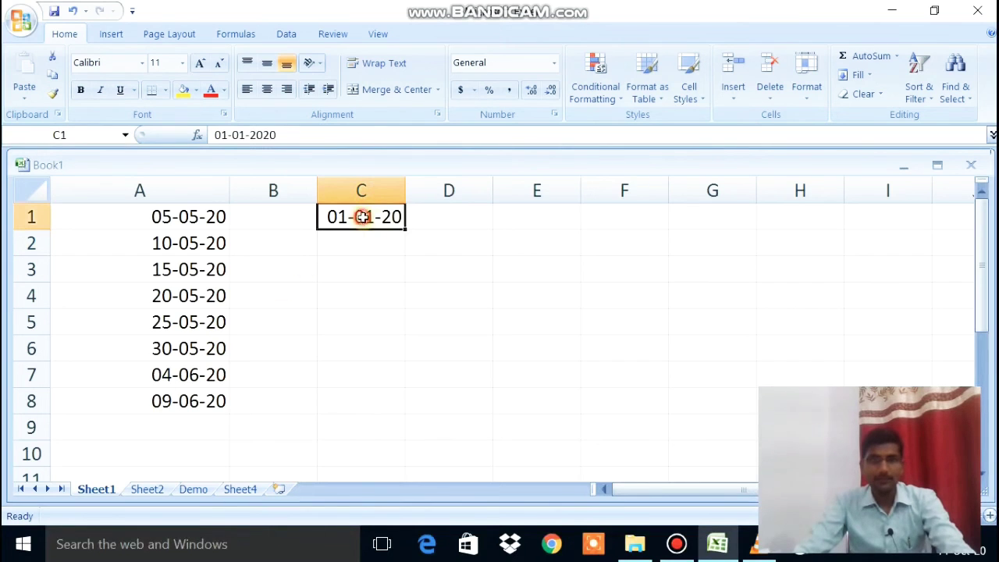
{"action": "left_click_drag", "start_coordinate": [404, 229], "coordinate": [374, 442]}
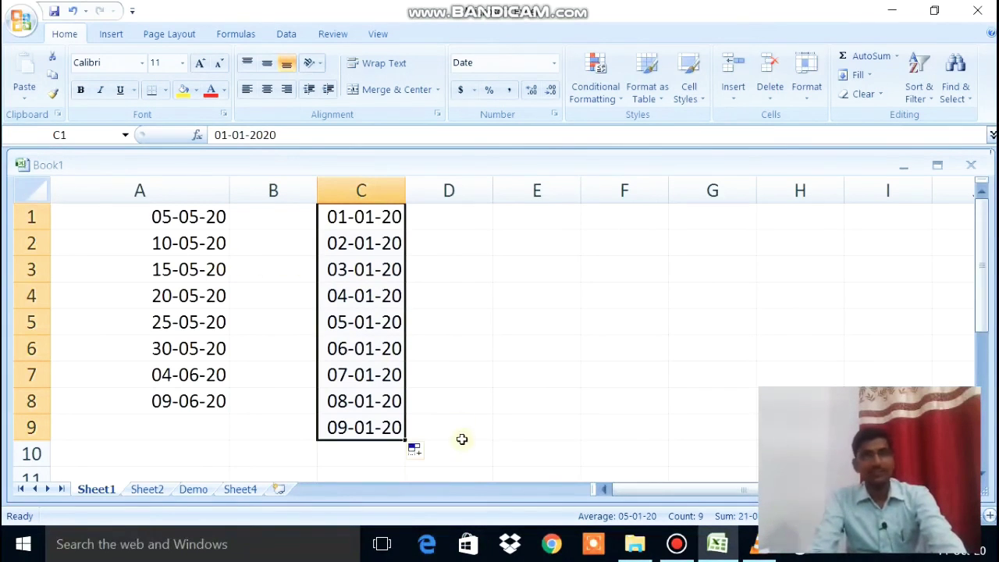
- Clear the contents of the range A1:D9
{"action": "left_click_drag", "start_coordinate": [463, 225], "coordinate": [141, 435]}
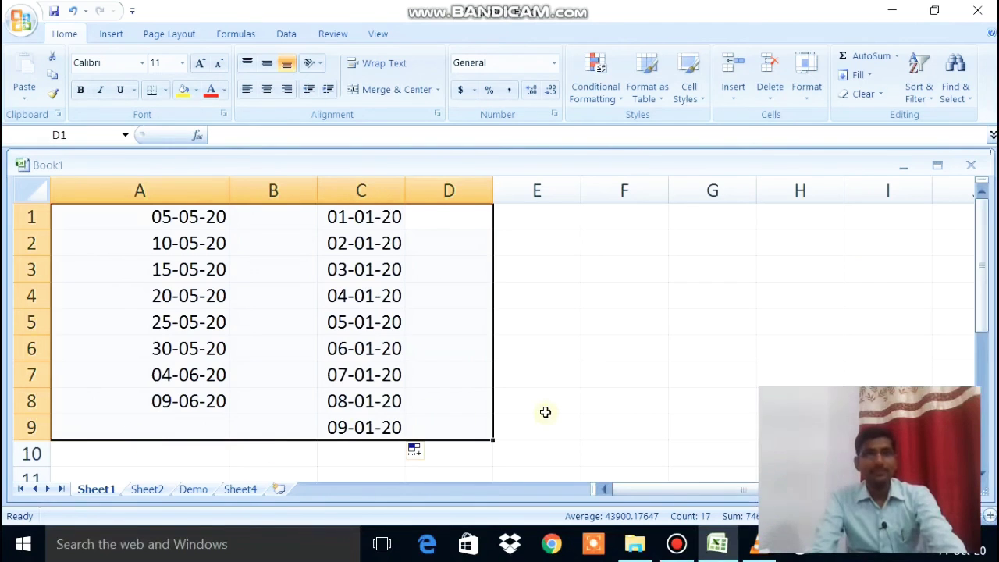
{"action": "key", "text": "Delete"}
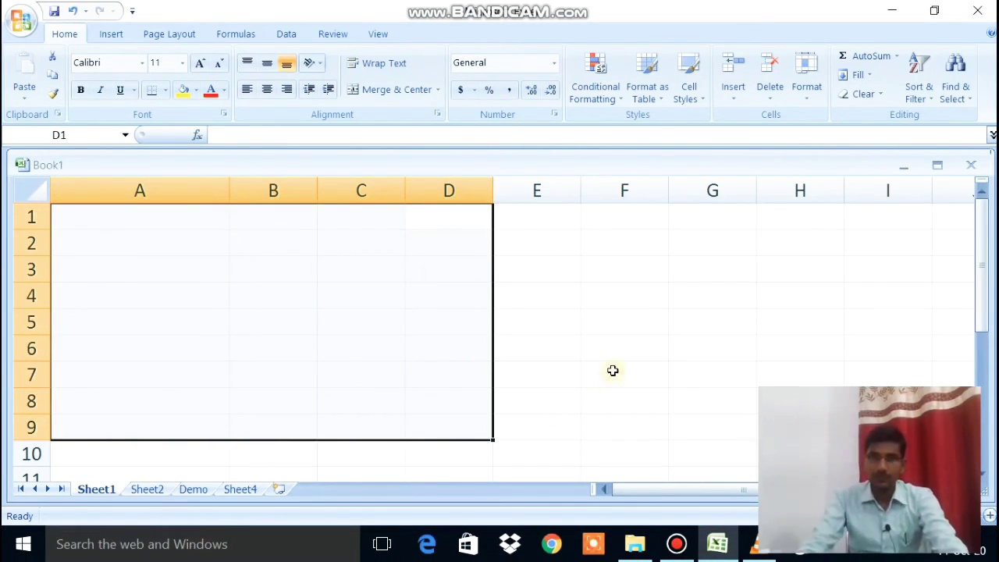
{"action": "left_click", "coordinate": [607, 325]}
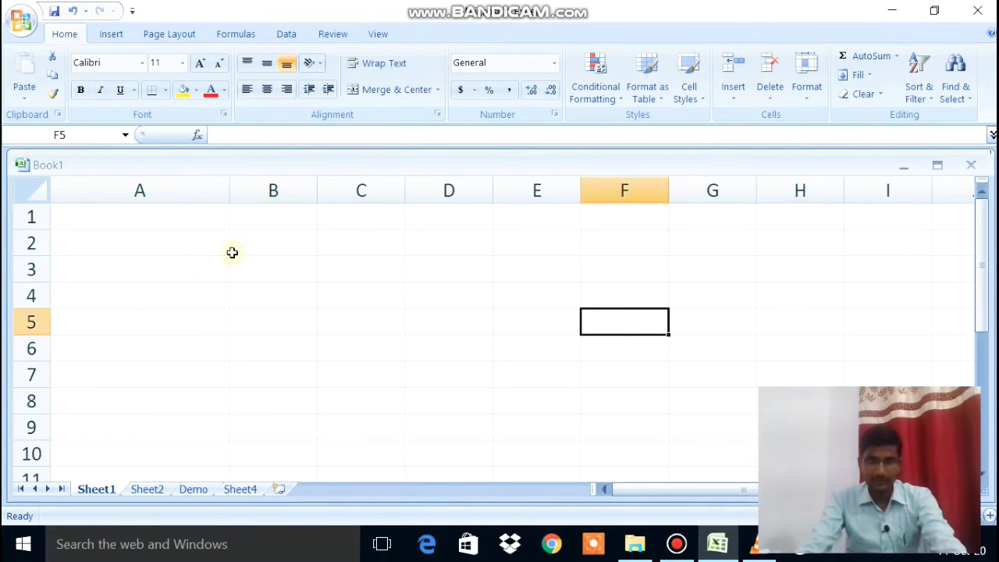
- Narrow column A and slightly reduce the height of row 1
{"action": "left_click", "coordinate": [989, 516]}
{"action": "left_click", "coordinate": [989, 515]}
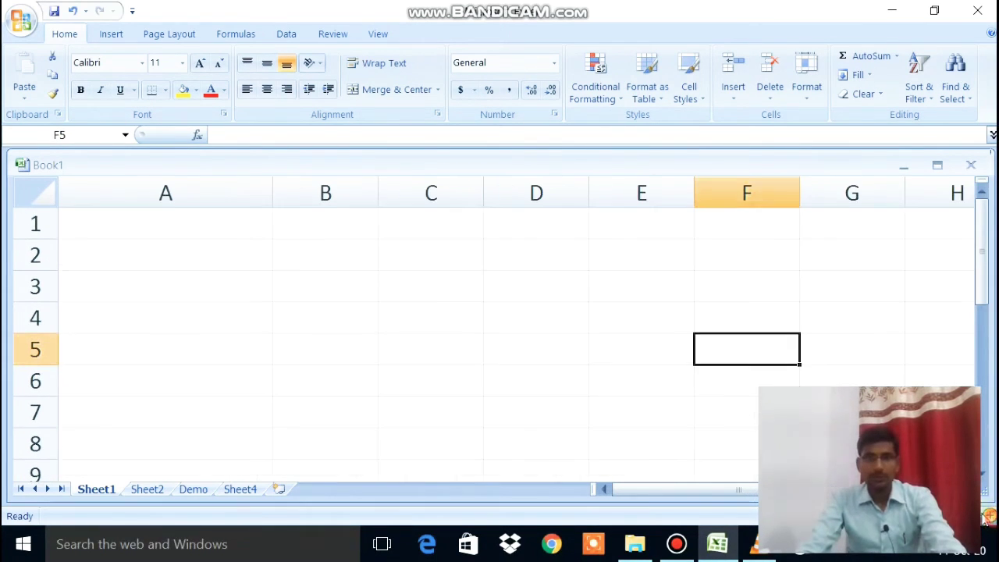
{"action": "left_click_drag", "start_coordinate": [271, 190], "coordinate": [180, 184]}
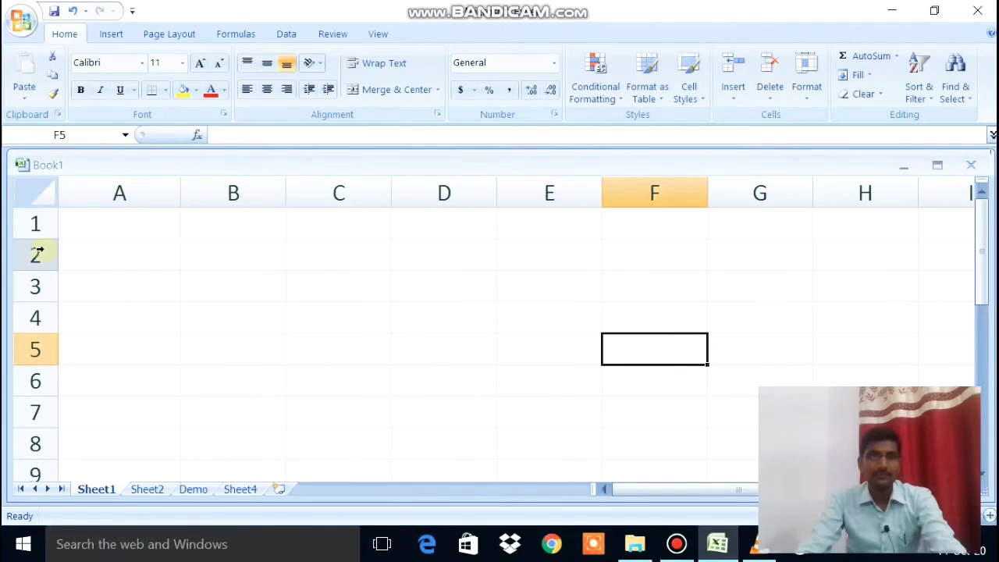
{"action": "mouse_move", "coordinate": [42, 239]}
{"action": "left_mouse_down"}
{"action": "mouse_move", "coordinate": [39, 364]}
{"action": "mouse_move", "coordinate": [62, 250]}
{"action": "mouse_move", "coordinate": [63, 231]}
{"action": "mouse_move", "coordinate": [41, 231]}
{"action": "left_mouse_up"}
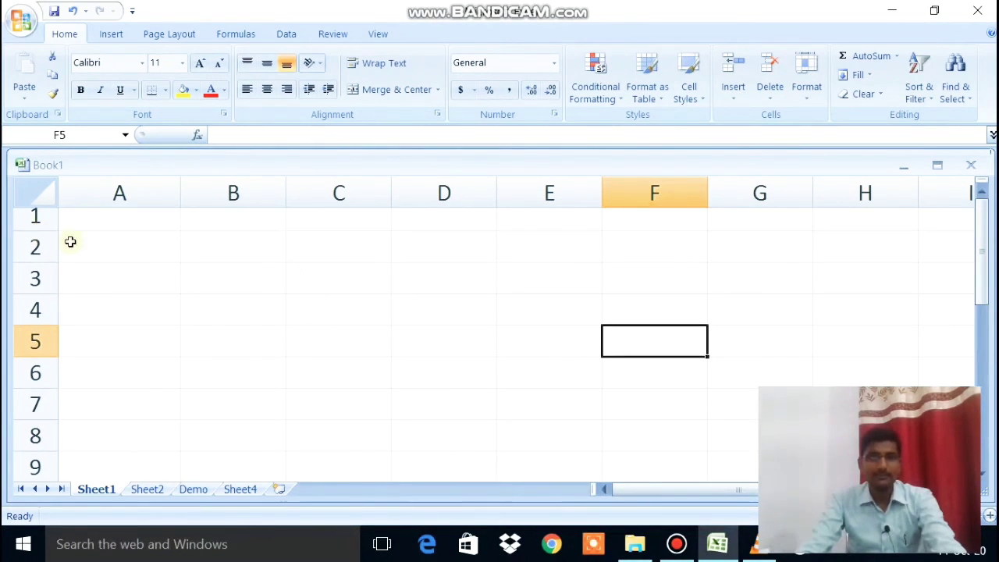
- Merge and center cells A1:C1
{"action": "left_click", "coordinate": [124, 222]}
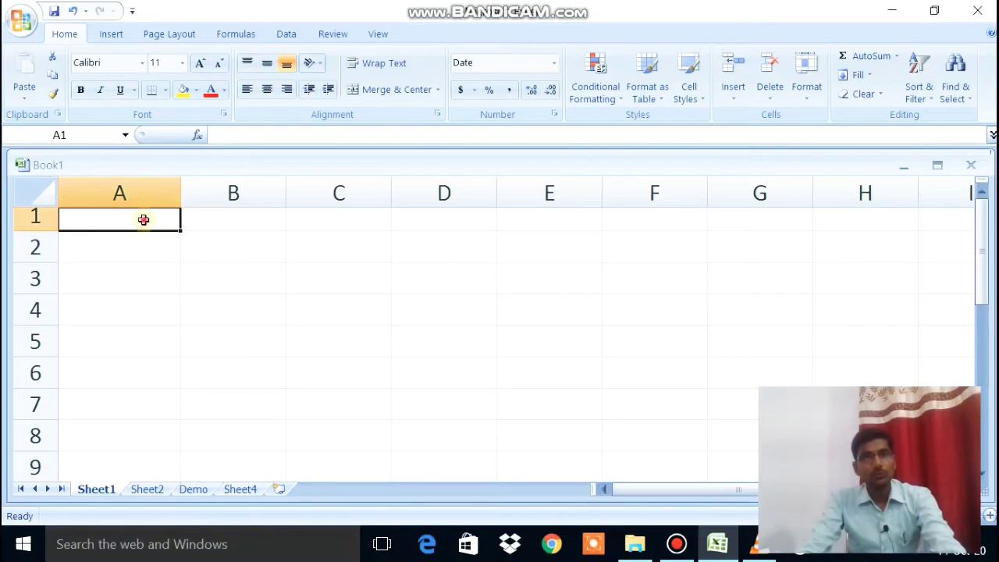
{"action": "left_click_drag", "start_coordinate": [144, 220], "coordinate": [324, 224]}
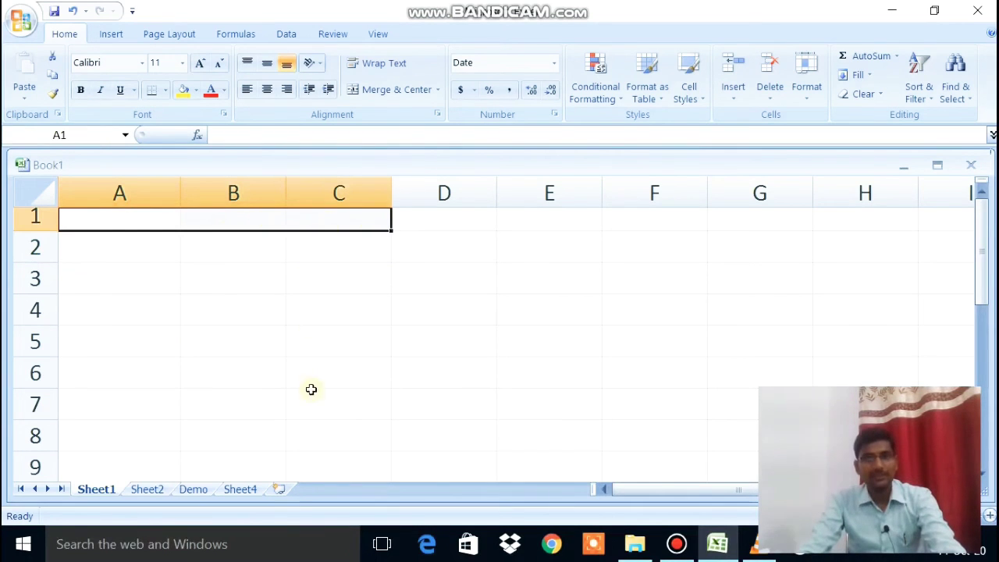
{"action": "left_click", "coordinate": [438, 91]}
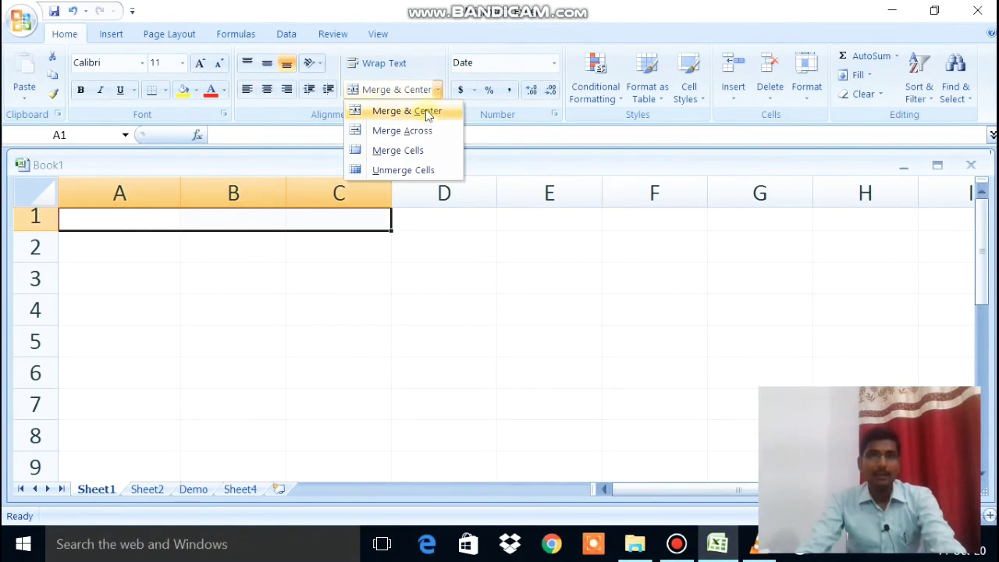
{"action": "left_click", "coordinate": [401, 111]}
- Enter the text Excel in the merged cell A1:C1
{"action": "double_click", "coordinate": [227, 219]}
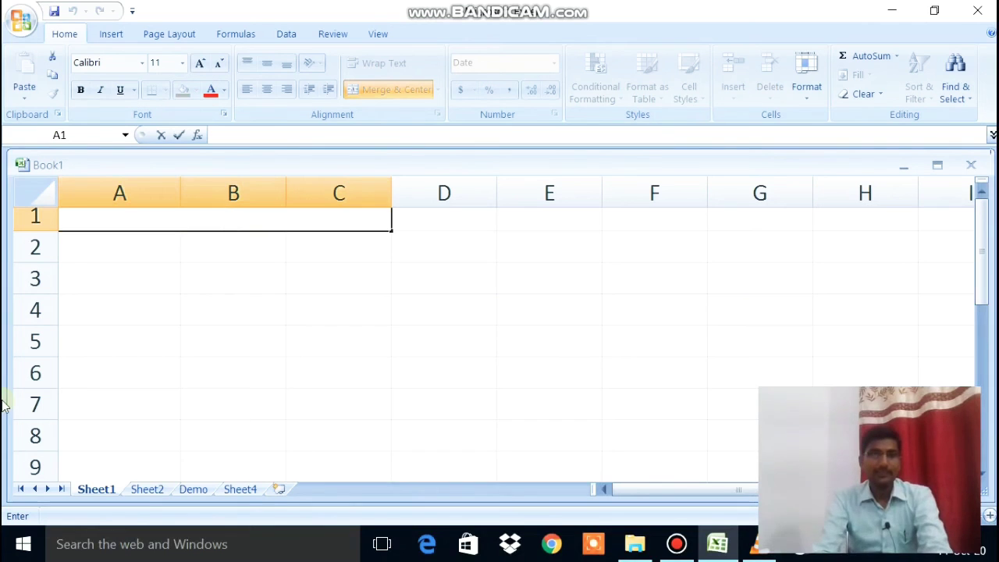
{"action": "type", "text": "Ecel"}
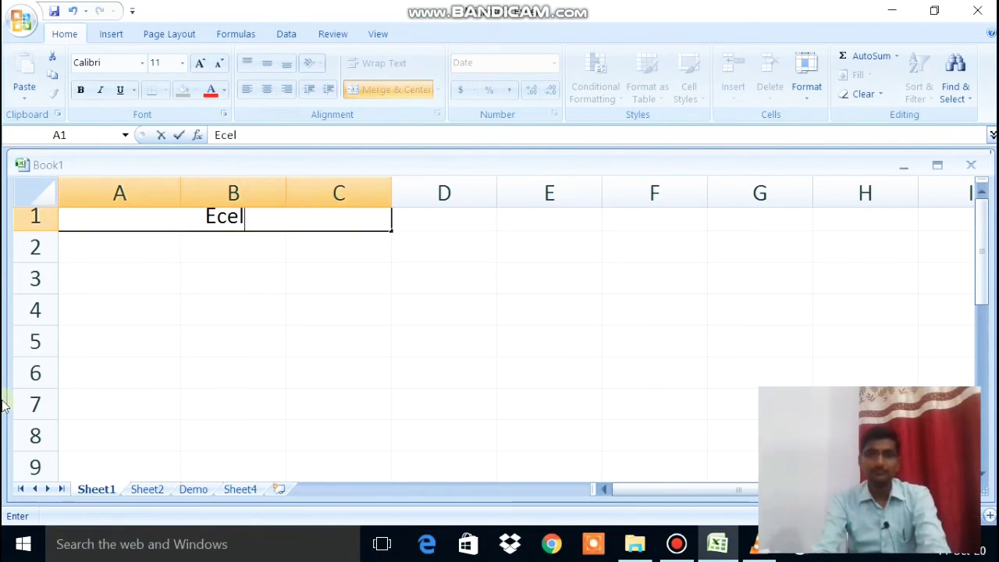
{"action": "key", "text": "BackSpace"}
{"action": "key", "text": "BackSpace"}
{"action": "key", "text": "BackSpace"}
{"action": "type", "text": "xcel"}
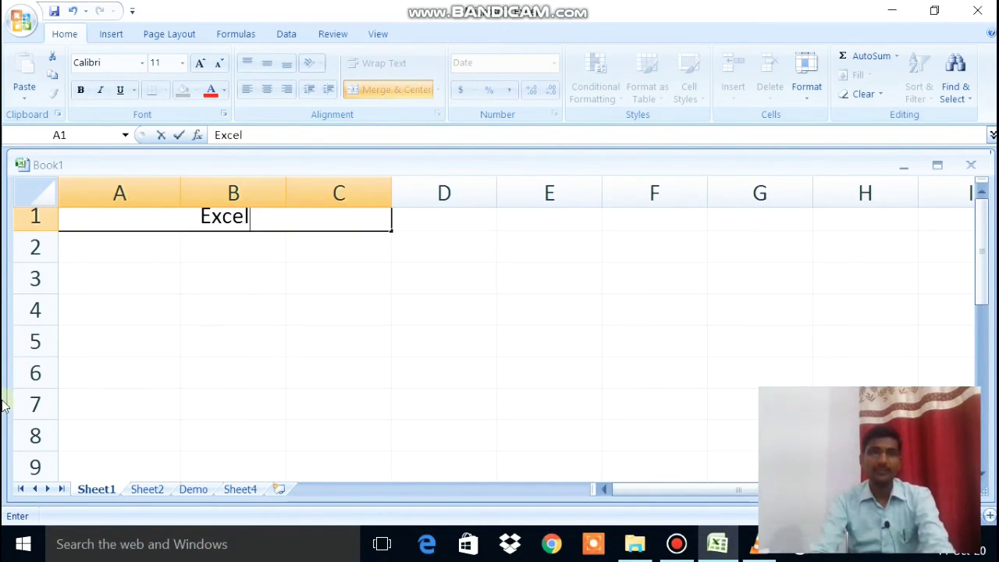
{"action": "left_click", "coordinate": [215, 250]}
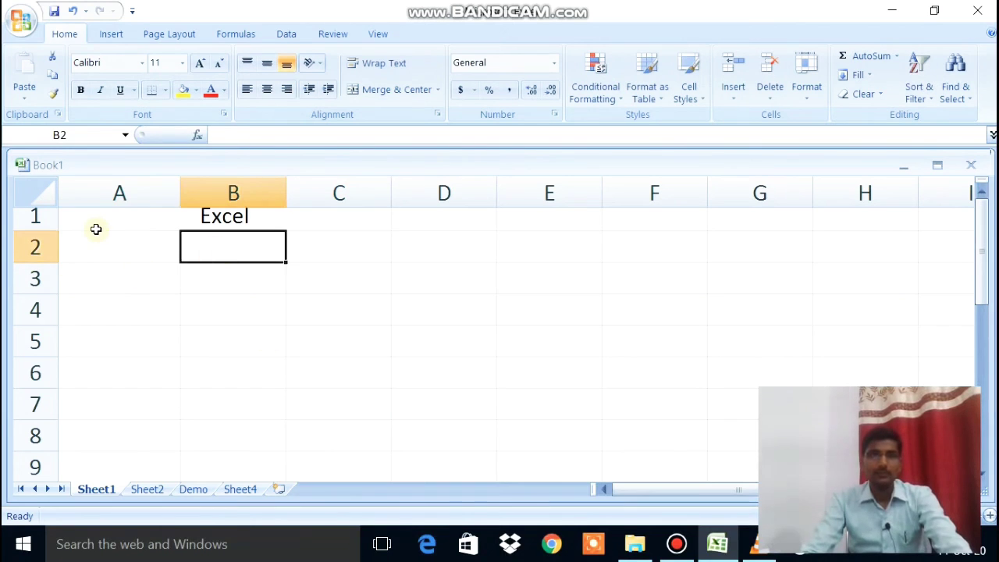
- Set the merged heading's font colour to light blue and its cell fill to orange
{"action": "left_click", "coordinate": [96, 227]}
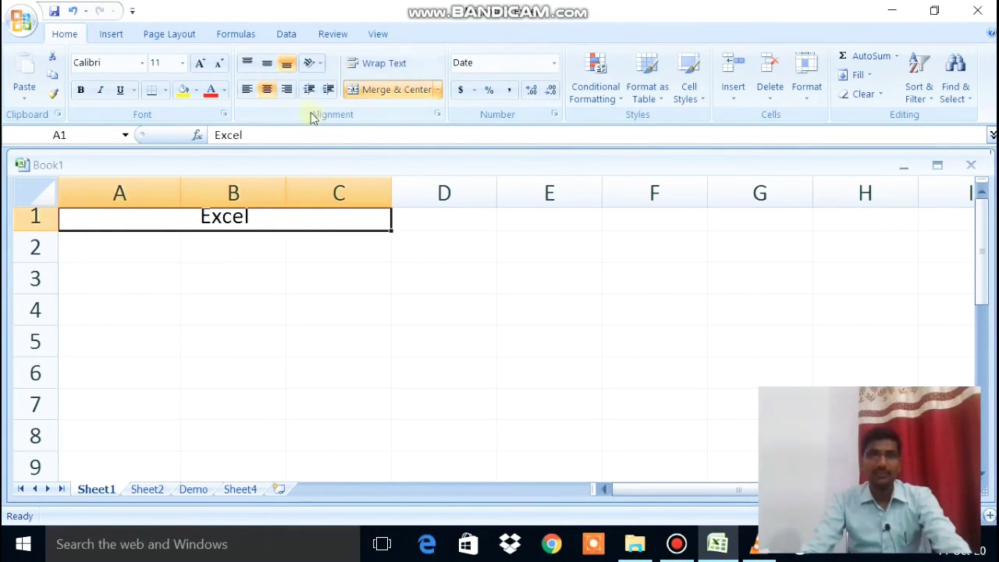
{"action": "left_click", "coordinate": [223, 91]}
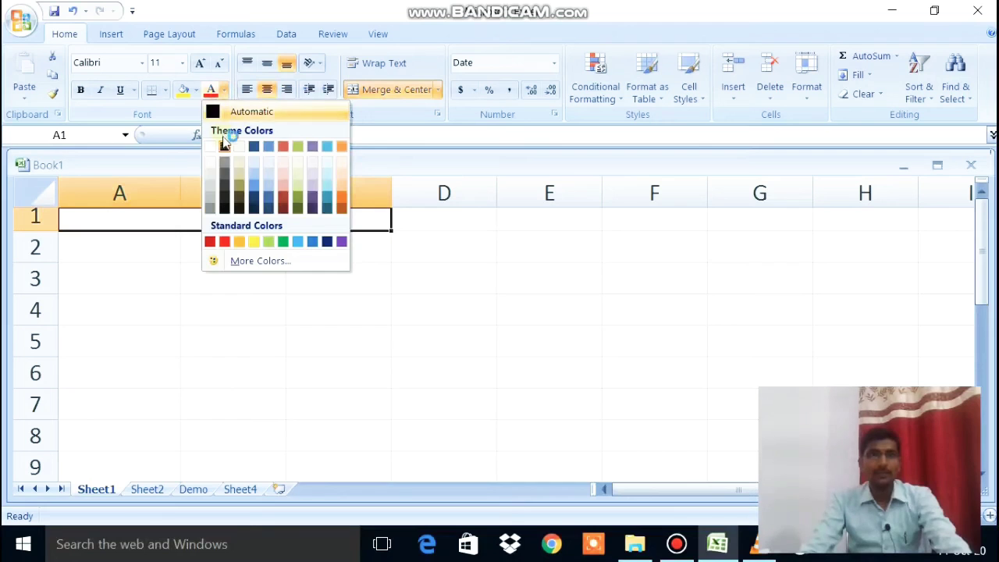
{"action": "left_click", "coordinate": [297, 243]}
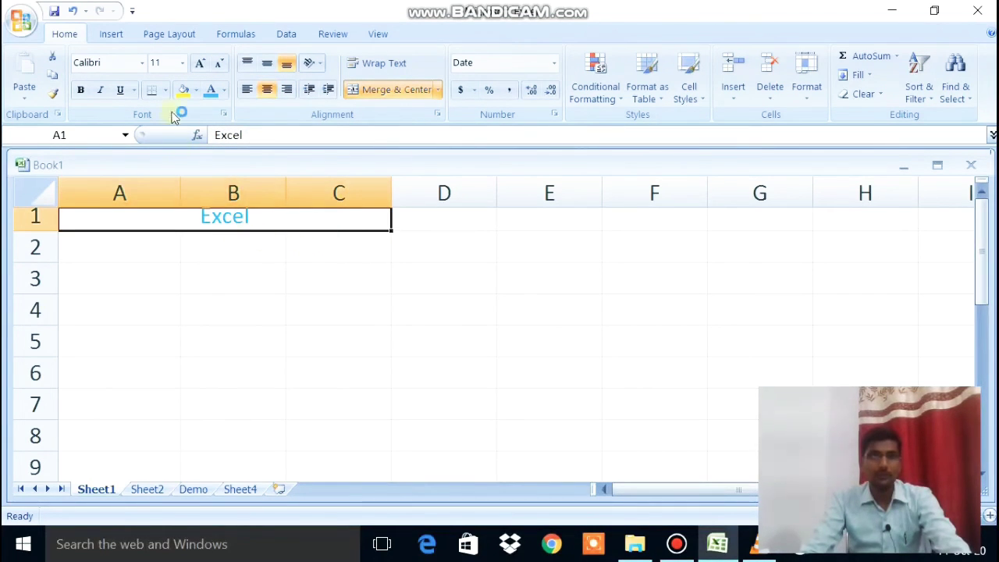
{"action": "left_click", "coordinate": [196, 90]}
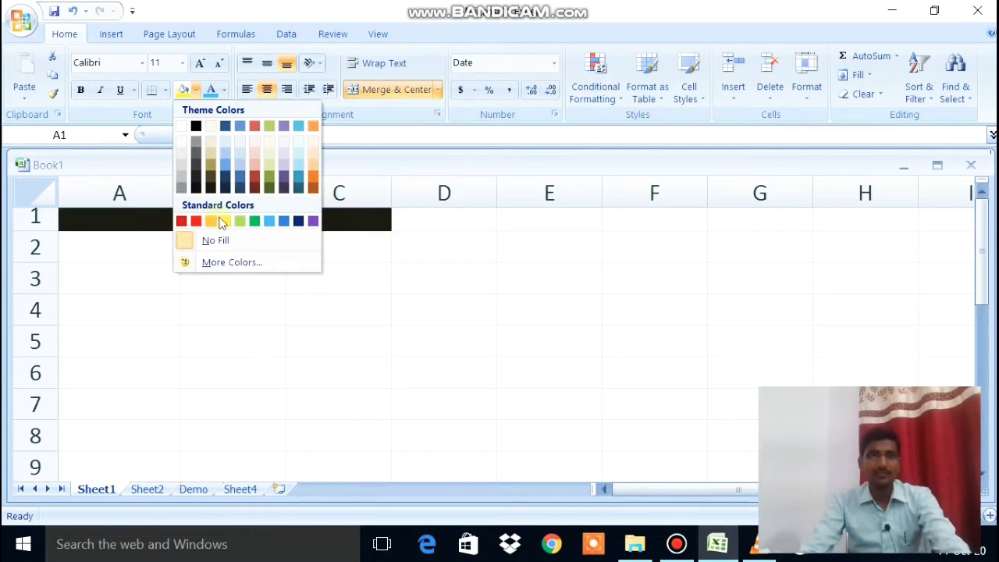
{"action": "left_click", "coordinate": [312, 172]}
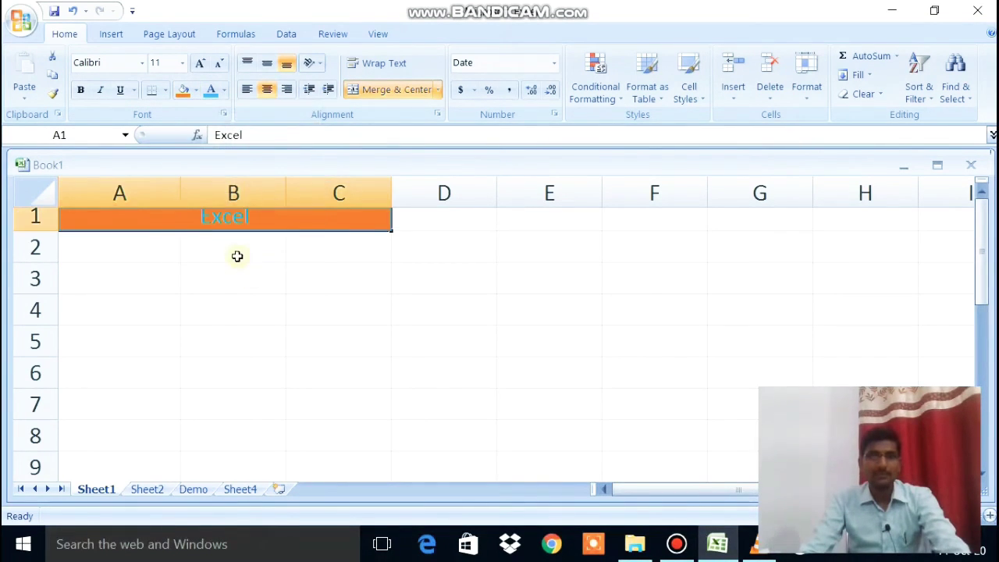
- Make the Excel heading bold, italic and underlined
{"action": "left_click", "coordinate": [82, 91]}
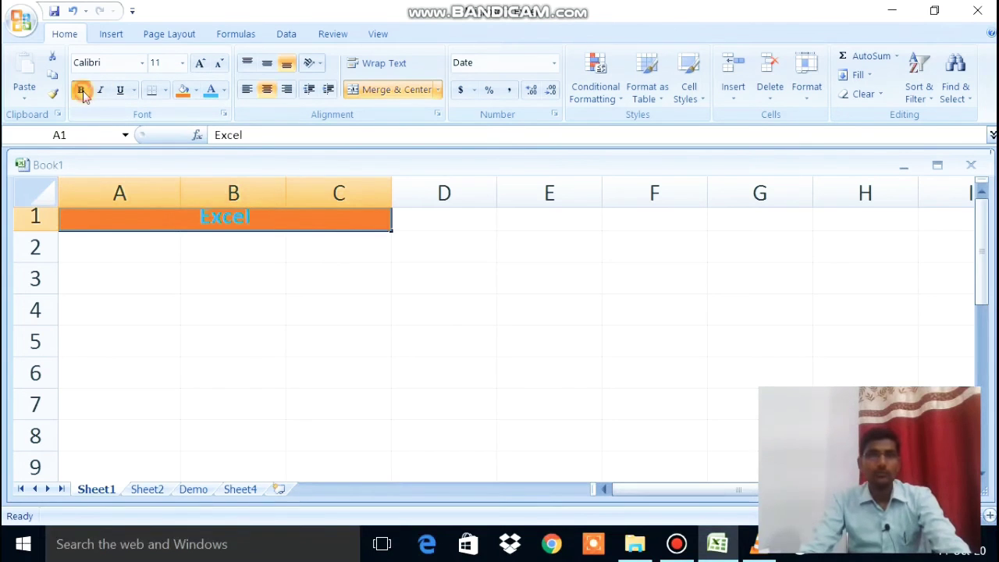
{"action": "left_click", "coordinate": [100, 90]}
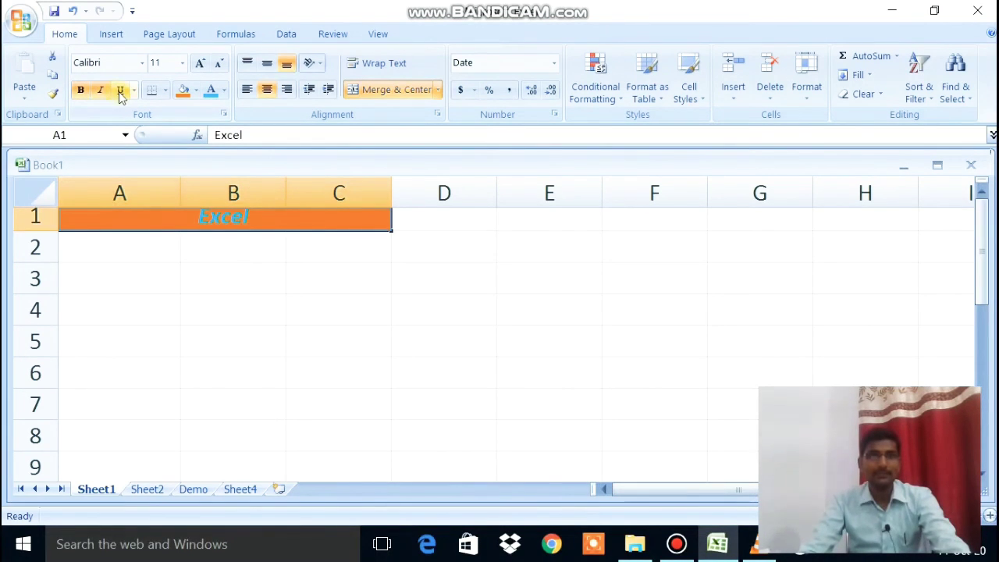
{"action": "left_click", "coordinate": [121, 92]}
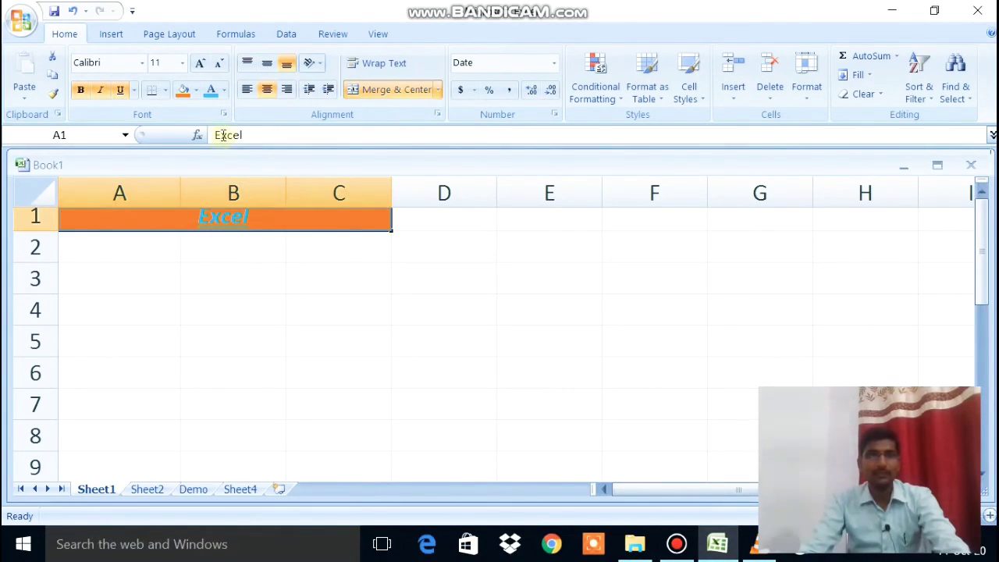
- Set the Excel heading's font colour to black and make row 1 slightly taller
{"action": "left_click", "coordinate": [224, 91]}
{"action": "left_click", "coordinate": [216, 114]}
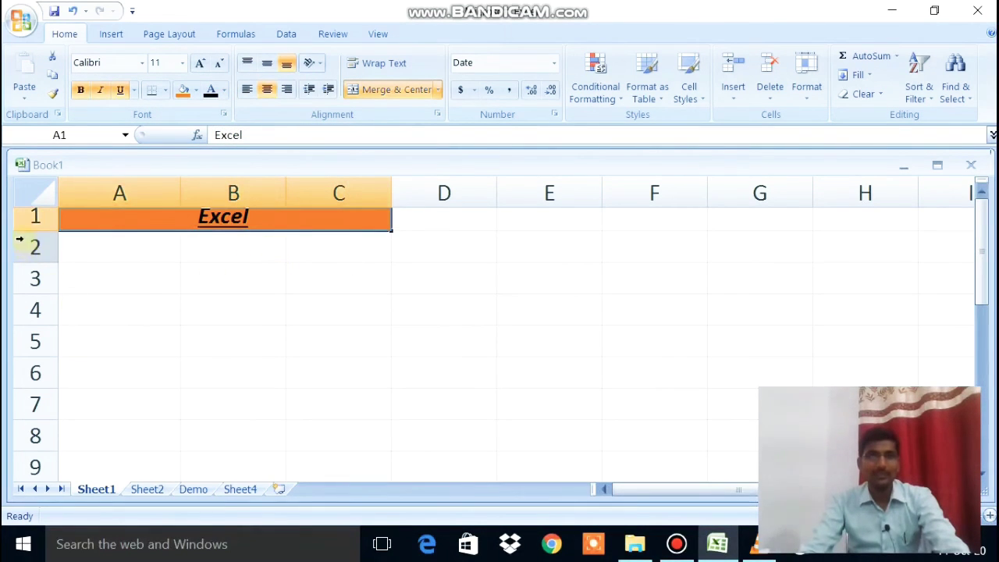
{"action": "left_click_drag", "start_coordinate": [28, 231], "coordinate": [29, 242]}
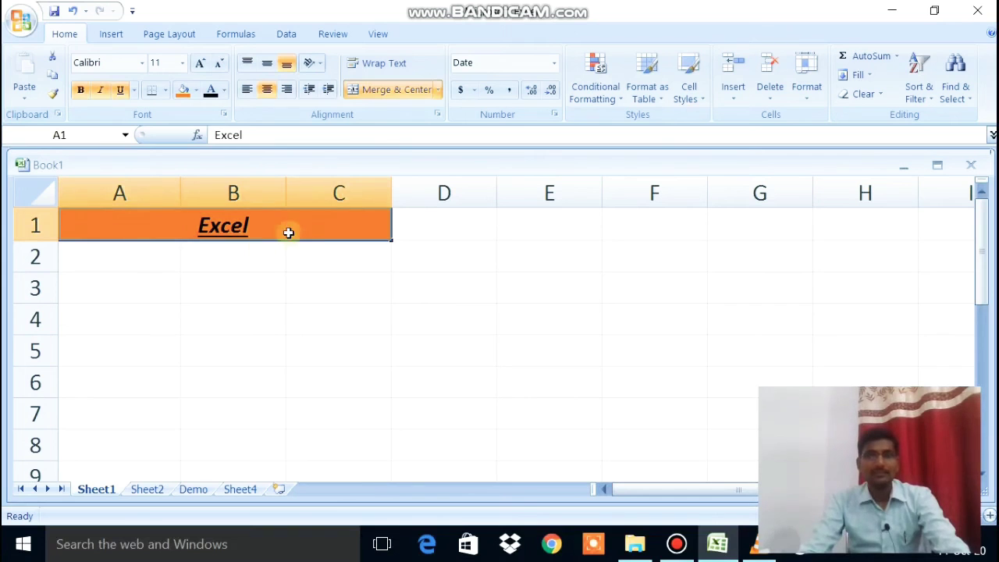
{"action": "left_click", "coordinate": [290, 265]}
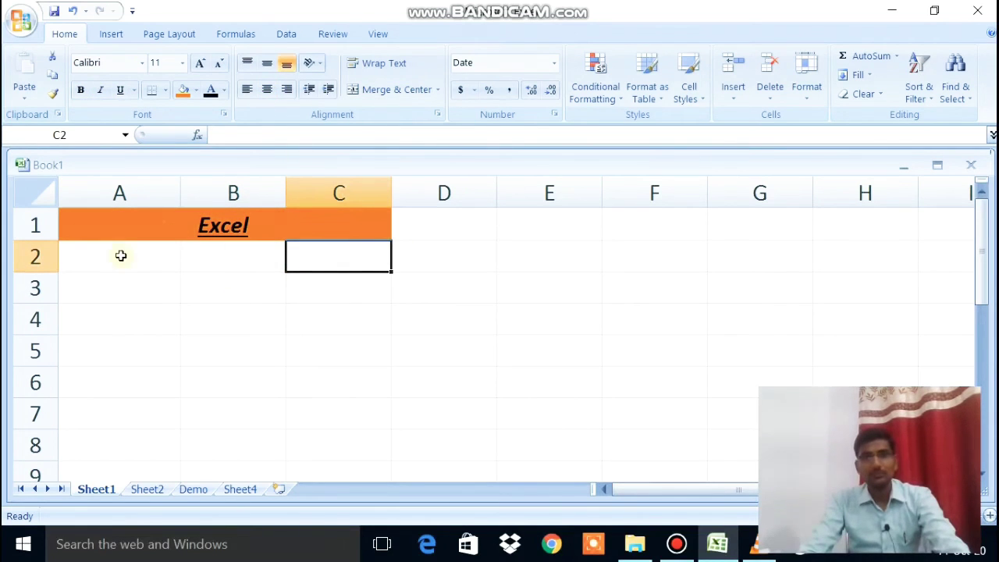
- Merge and center cells A2:B6 into one block and unmerge it again
{"action": "left_click_drag", "start_coordinate": [137, 270], "coordinate": [265, 386]}
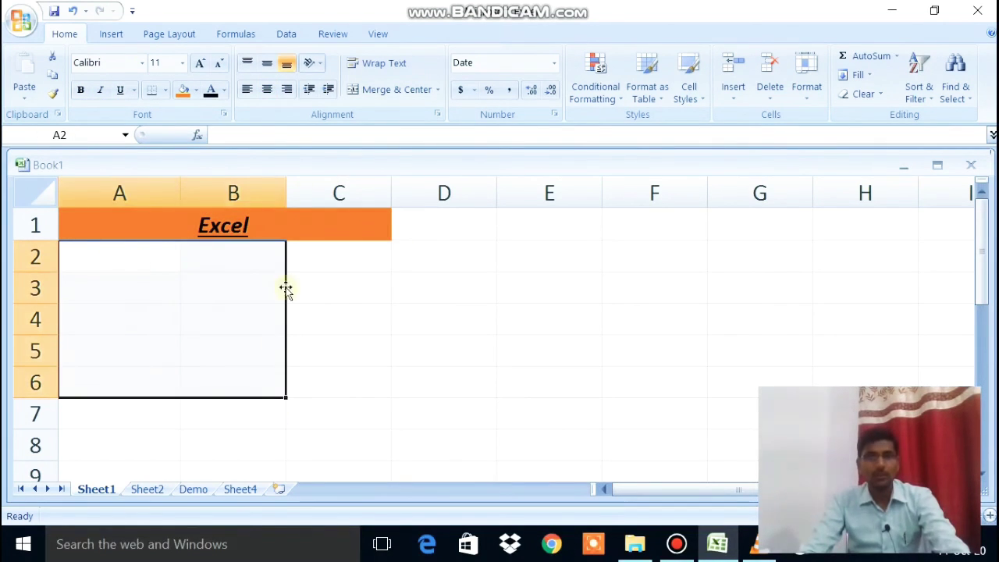
{"action": "left_click", "coordinate": [437, 91]}
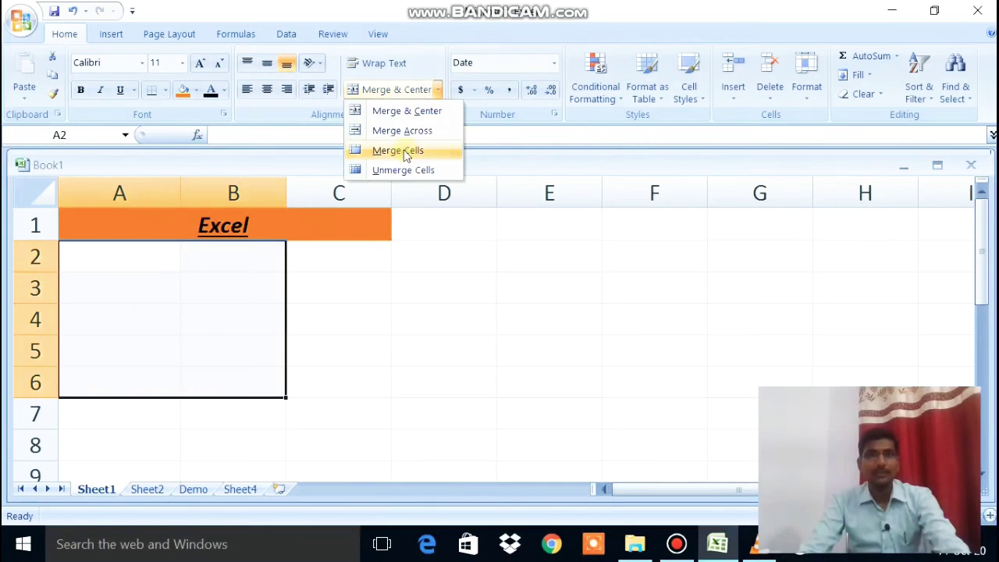
{"action": "left_click", "coordinate": [398, 111]}
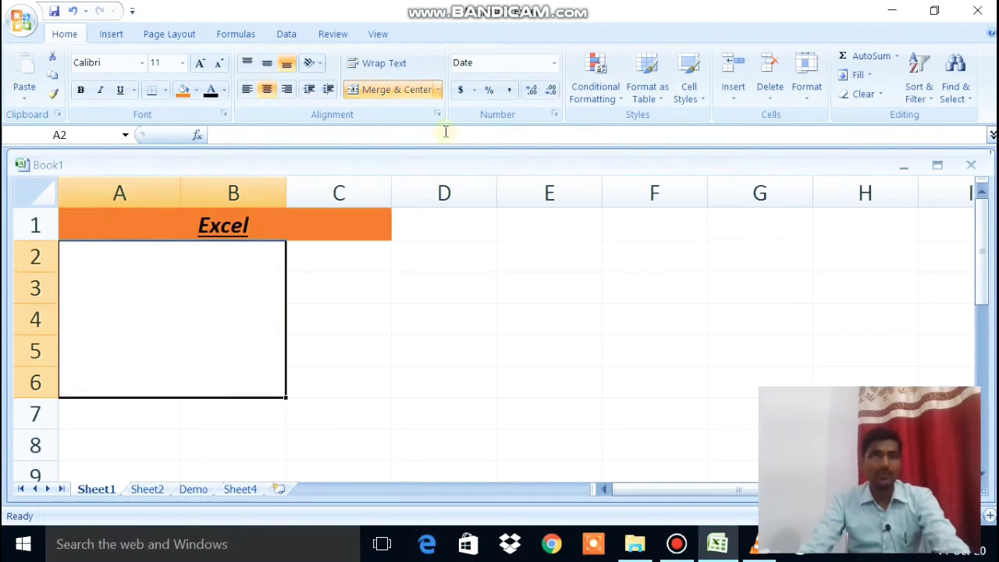
{"action": "left_click", "coordinate": [438, 91]}
{"action": "left_click", "coordinate": [398, 170]}
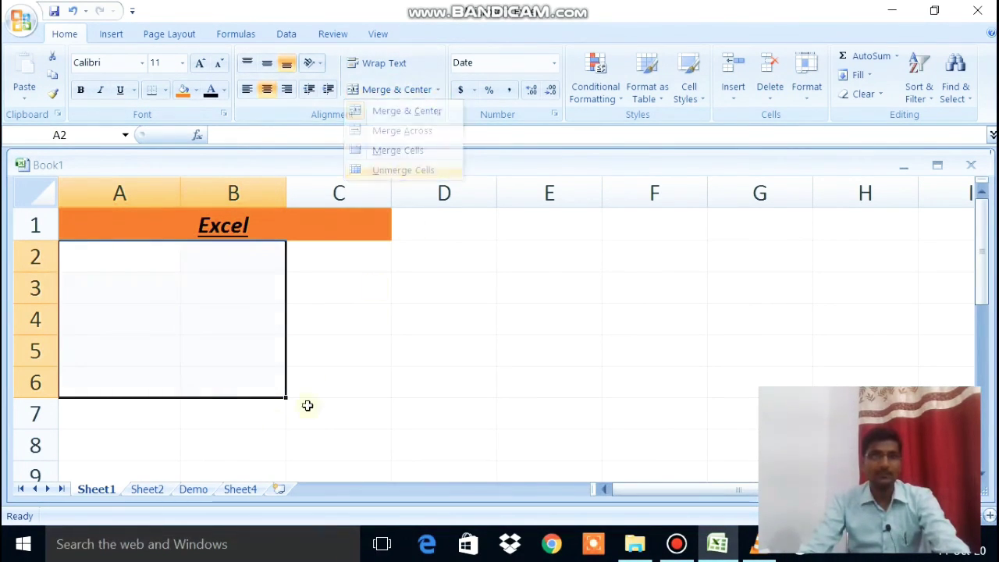
{"action": "left_click", "coordinate": [192, 336]}
- Merge cells across columns A to D in row 3 and in each row of A3:D8
{"action": "left_click_drag", "start_coordinate": [122, 292], "coordinate": [484, 290]}
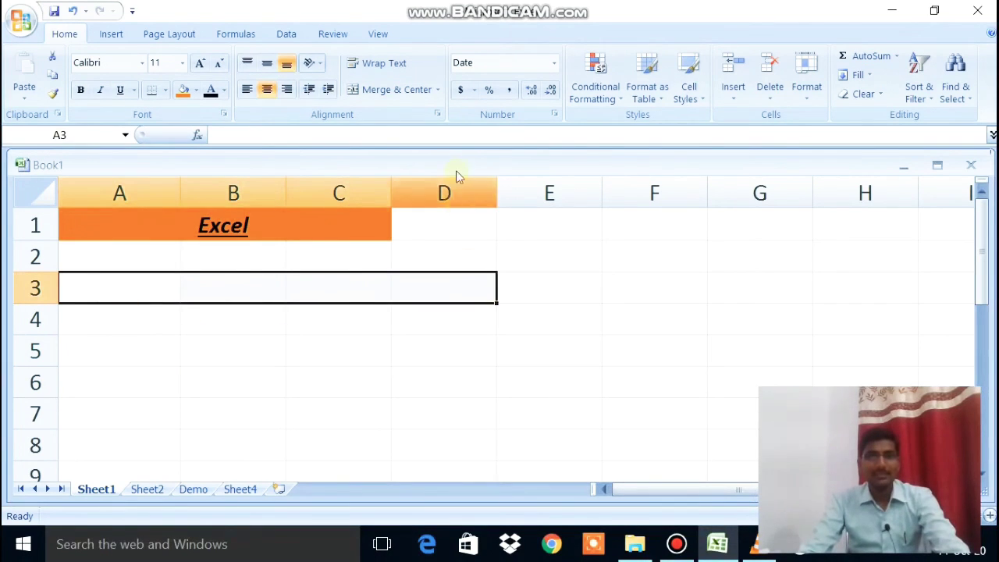
{"action": "left_click", "coordinate": [438, 90]}
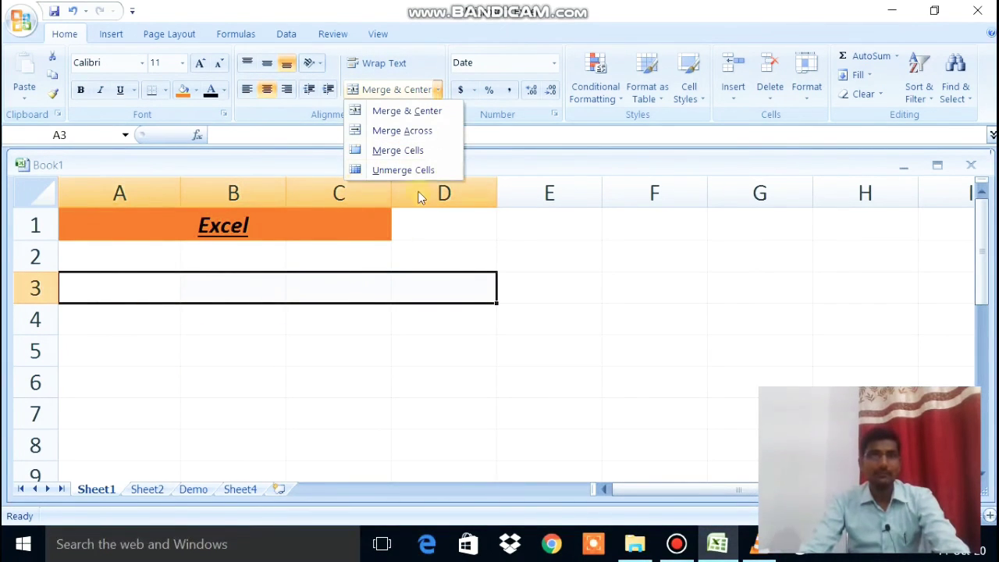
{"action": "left_click", "coordinate": [396, 135]}
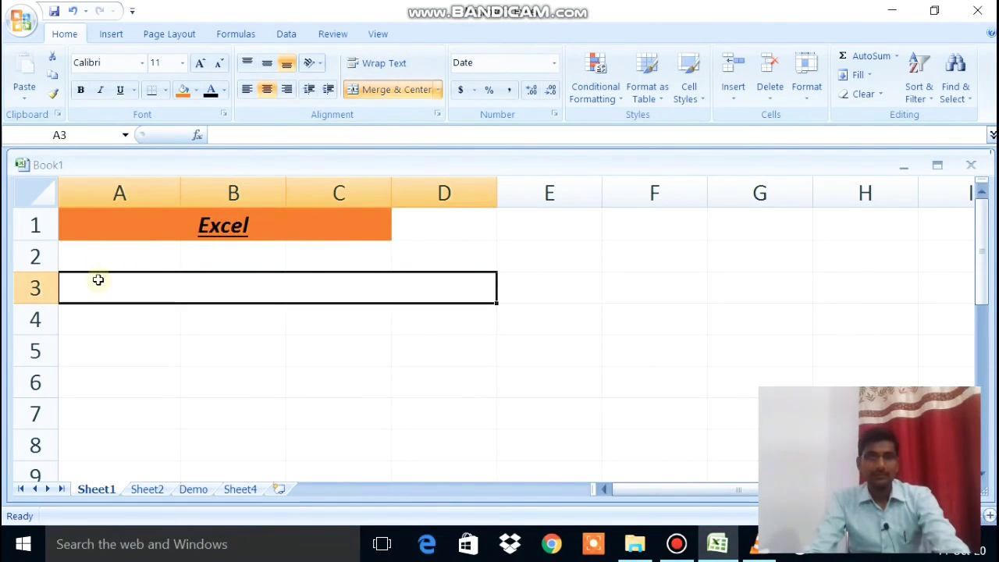
{"action": "left_click_drag", "start_coordinate": [98, 279], "coordinate": [101, 444]}
{"action": "left_click", "coordinate": [437, 89]}
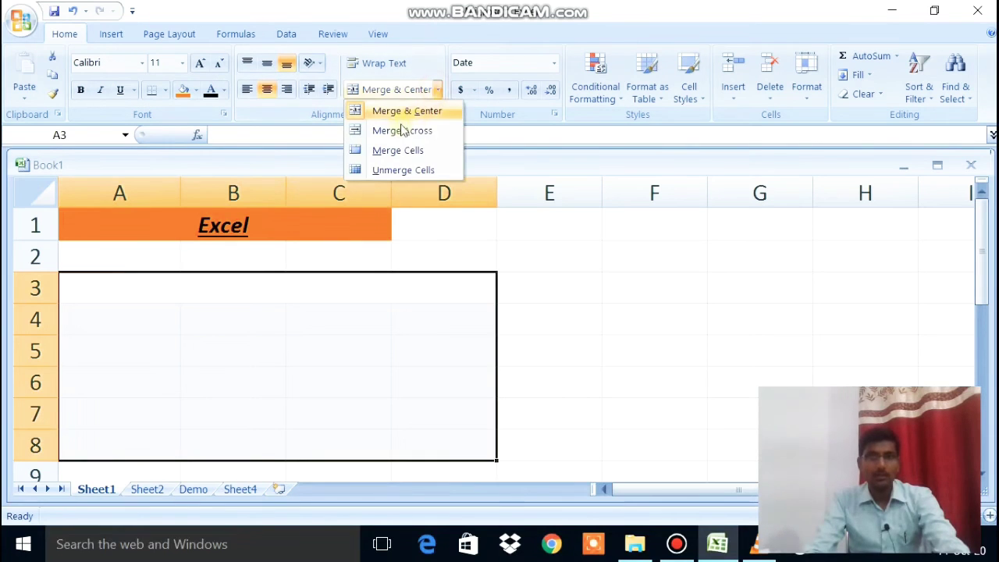
{"action": "left_click", "coordinate": [390, 131]}
{"action": "left_click", "coordinate": [547, 343]}
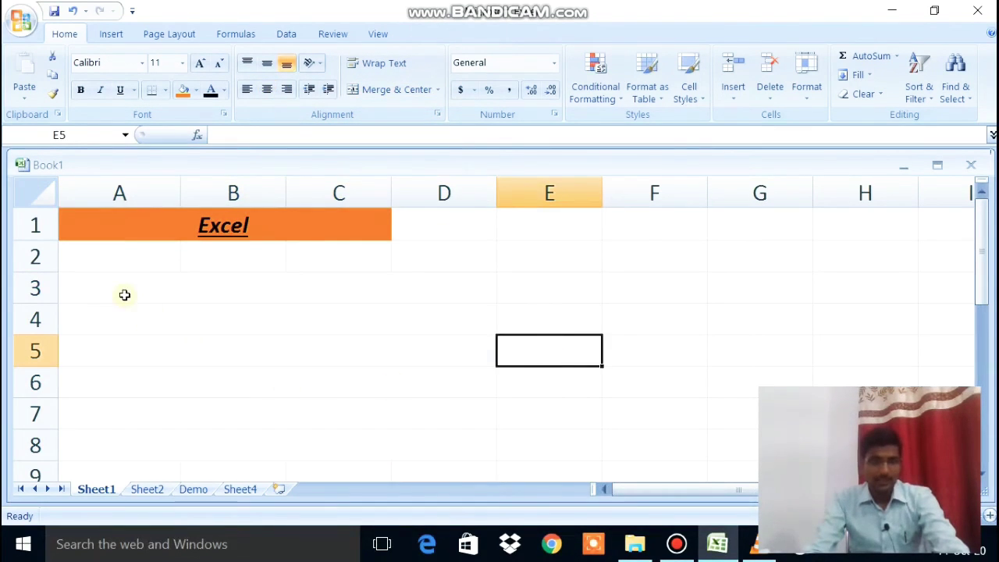
{"action": "left_click_drag", "start_coordinate": [124, 295], "coordinate": [89, 450]}
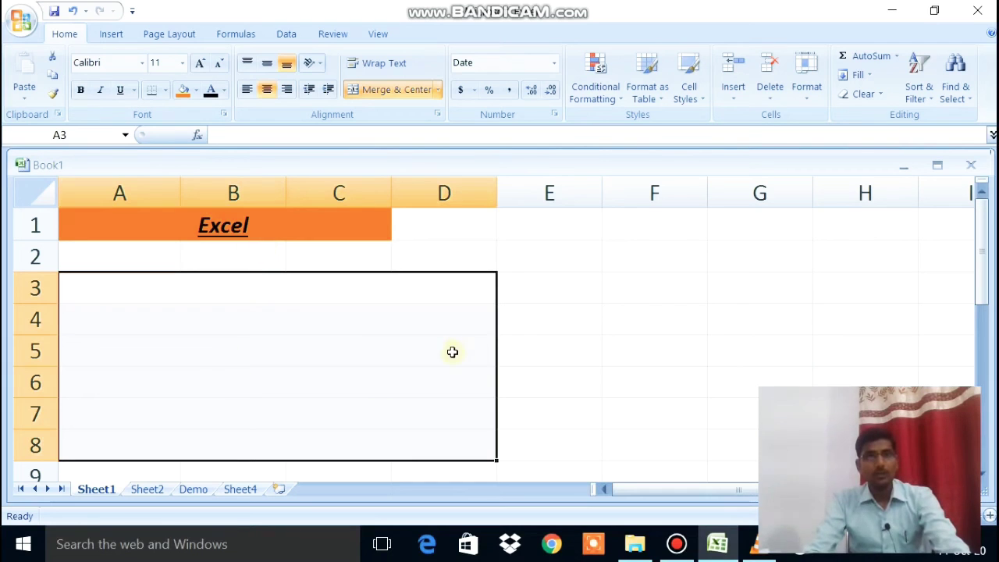
{"action": "left_click", "coordinate": [676, 544]}
{"action": "left_click", "coordinate": [677, 544]}
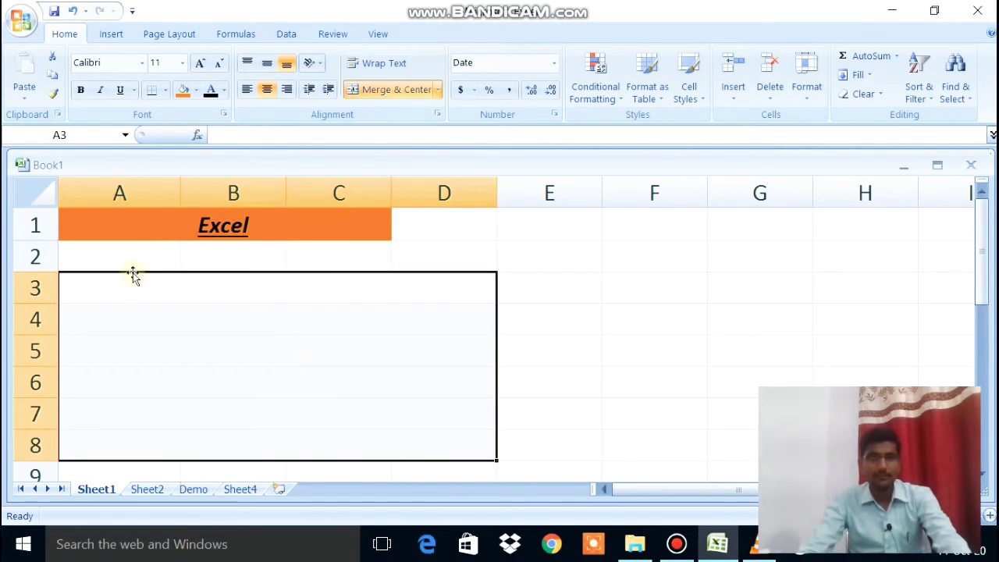
- Clear the contents of A1:E8 and unmerge all cells in that range
{"action": "left_click_drag", "start_coordinate": [121, 227], "coordinate": [582, 439]}
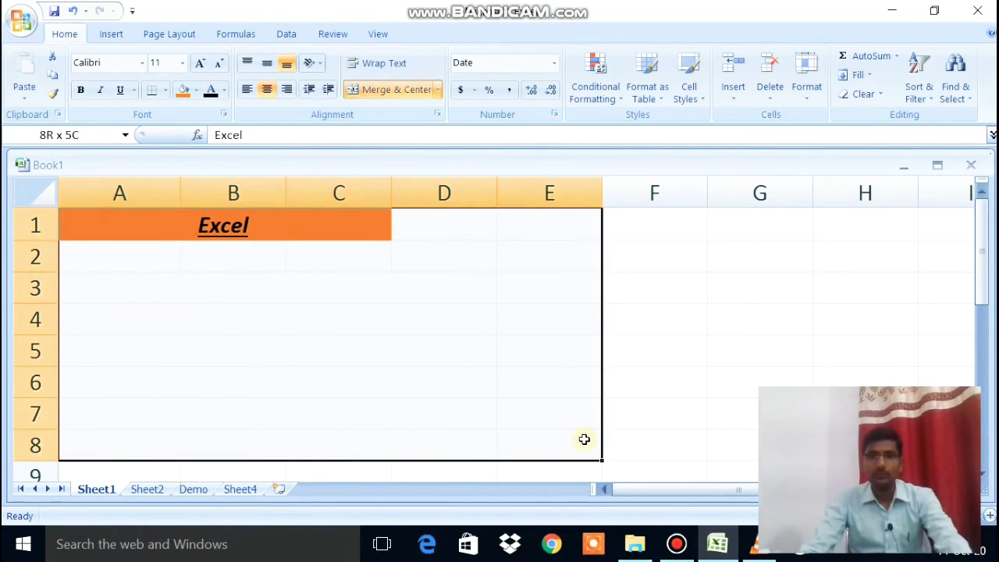
{"action": "key", "text": "Delete"}
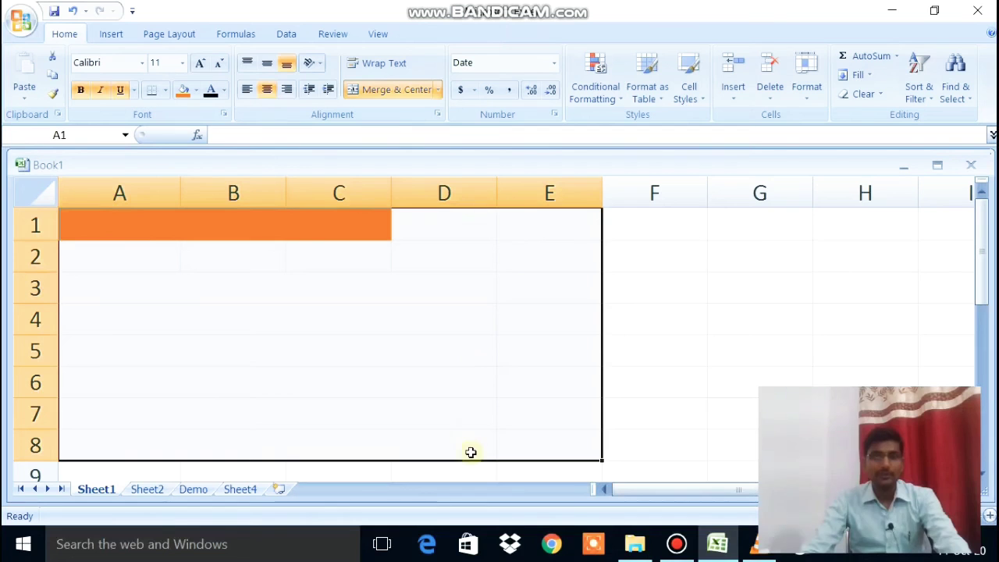
{"action": "left_click", "coordinate": [438, 89]}
{"action": "left_click", "coordinate": [394, 168]}
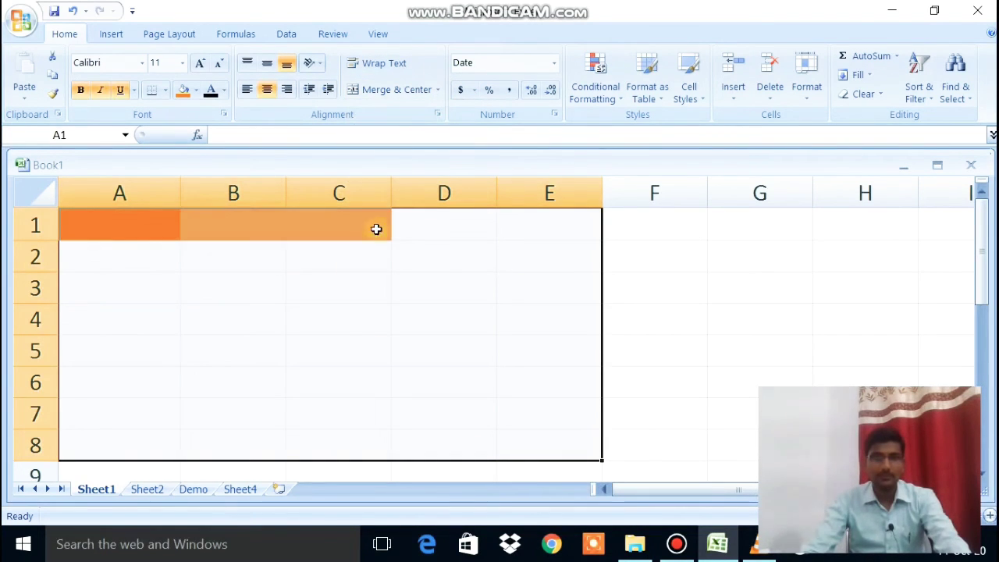
{"action": "left_click", "coordinate": [267, 351]}
{"action": "left_click", "coordinate": [138, 225]}
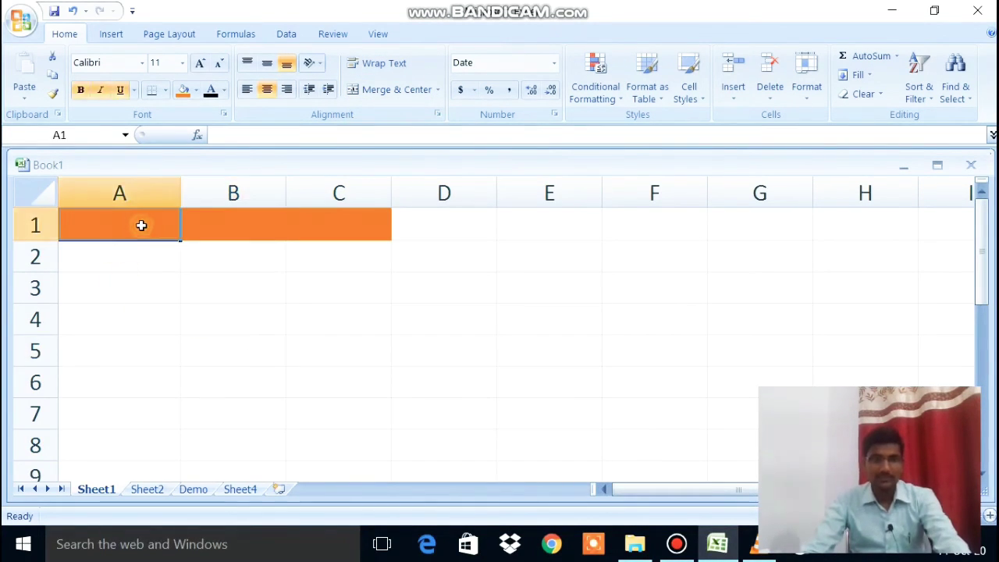
- Switch to Sheet2 and enlarge the worksheet zoom
{"action": "left_click", "coordinate": [146, 490]}
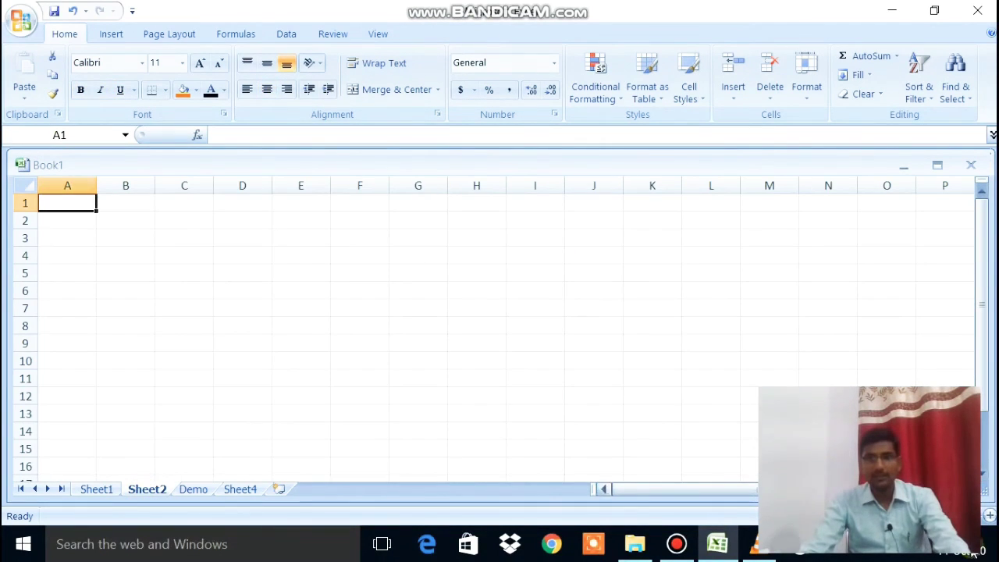
{"action": "left_click", "coordinate": [989, 517]}
{"action": "left_click", "coordinate": [989, 517]}
{"action": "left_click", "coordinate": [990, 517]}
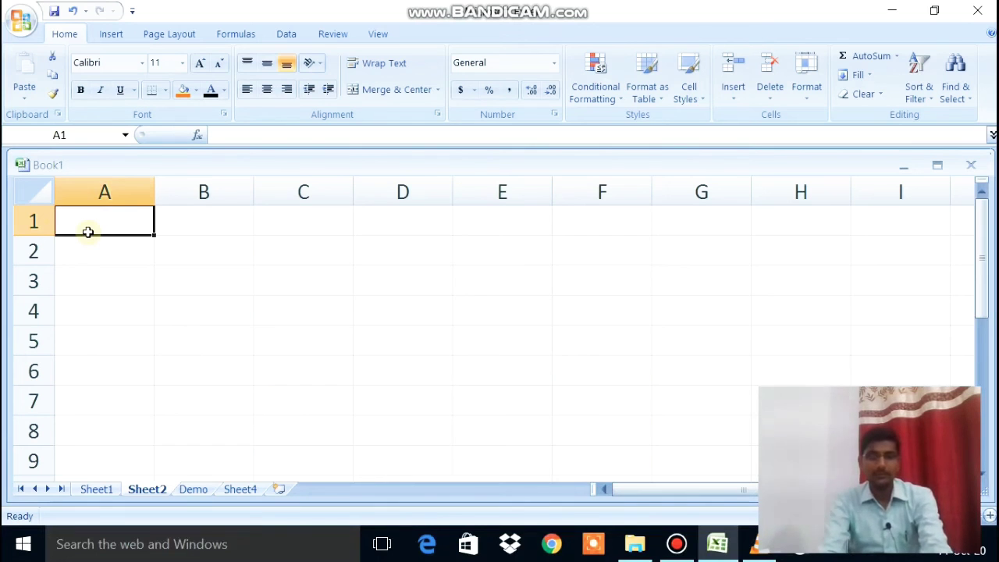
- Enter the text Demo in cell A1 of Sheet2 and erase it
{"action": "type", "text": "Demo"}
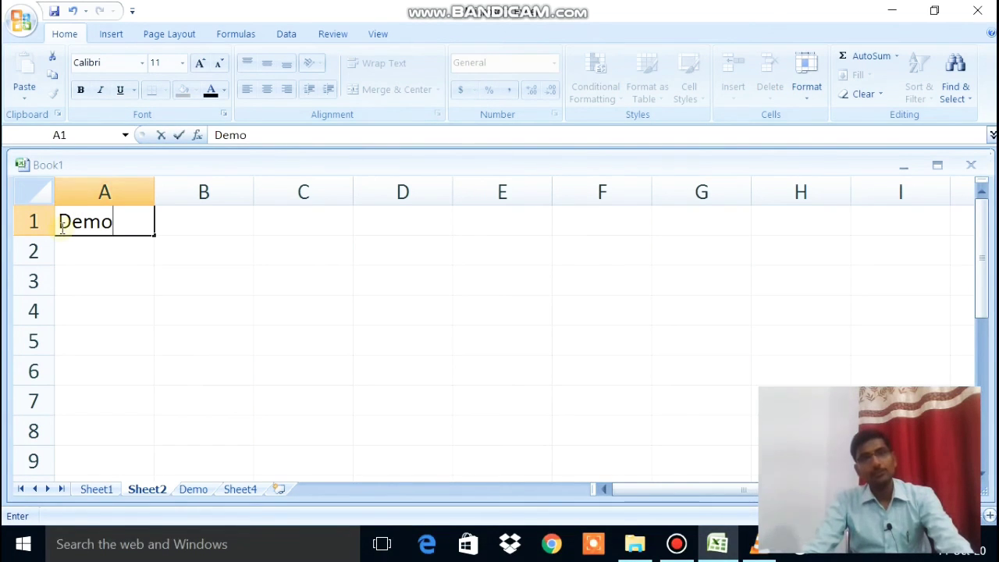
{"action": "left_click_drag", "start_coordinate": [61, 226], "coordinate": [123, 221]}
{"action": "left_click", "coordinate": [119, 226]}
{"action": "left_click", "coordinate": [66, 221]}
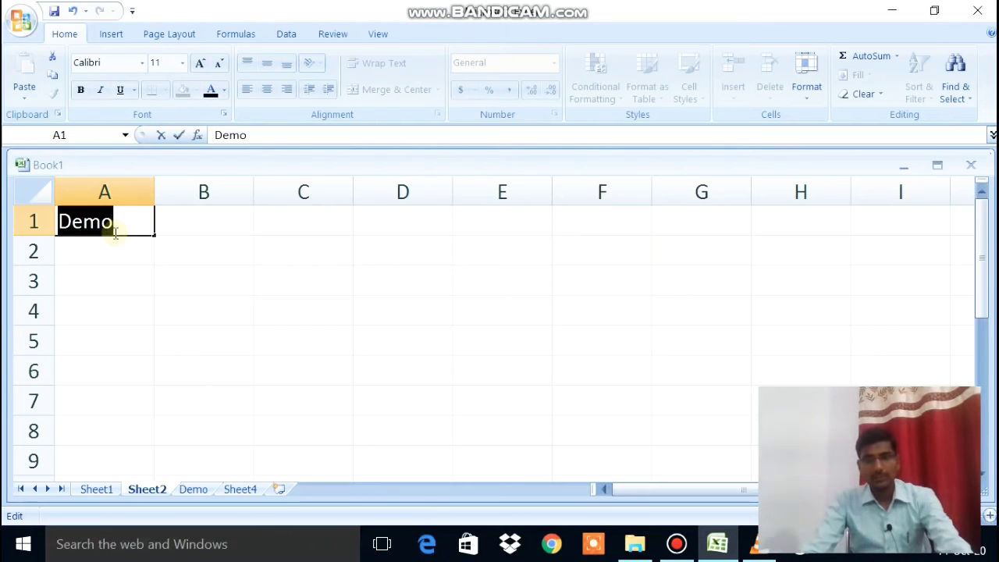
{"action": "key", "text": "BackSpace"}
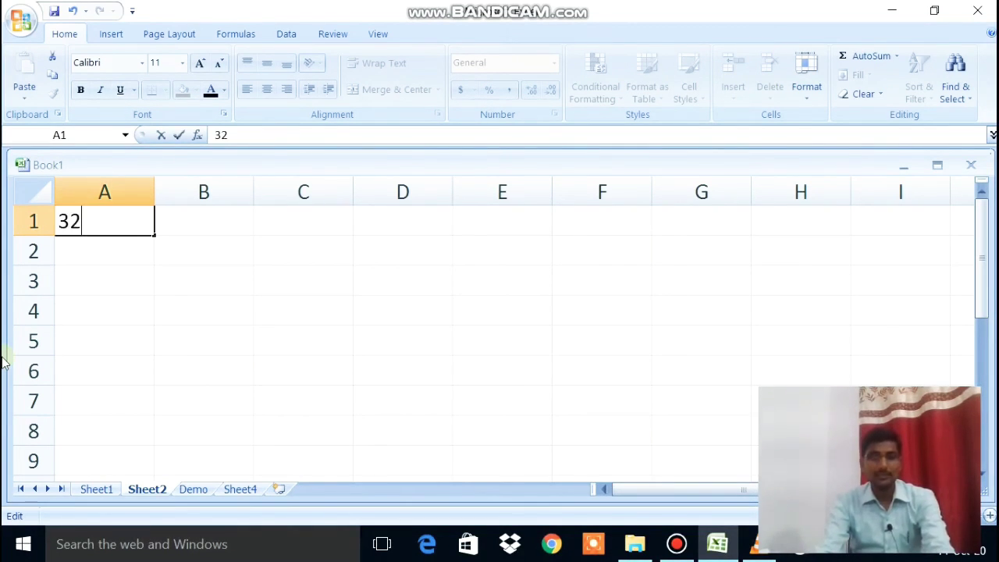
- Enter the number 32000 in cell A1 and discard the entry, leaving A1 selected
{"action": "type", "text": "32000"}
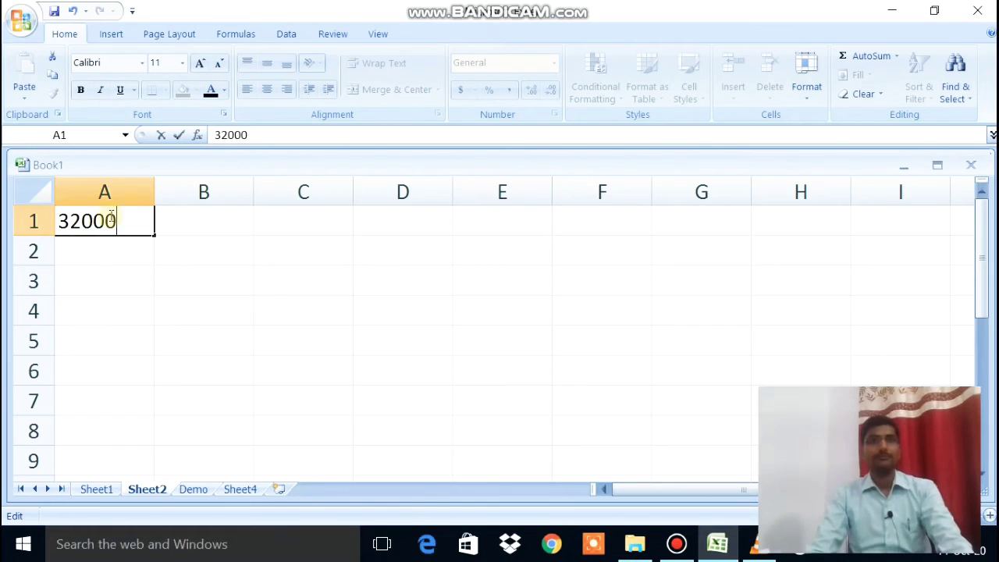
{"action": "key", "text": "Escape"}
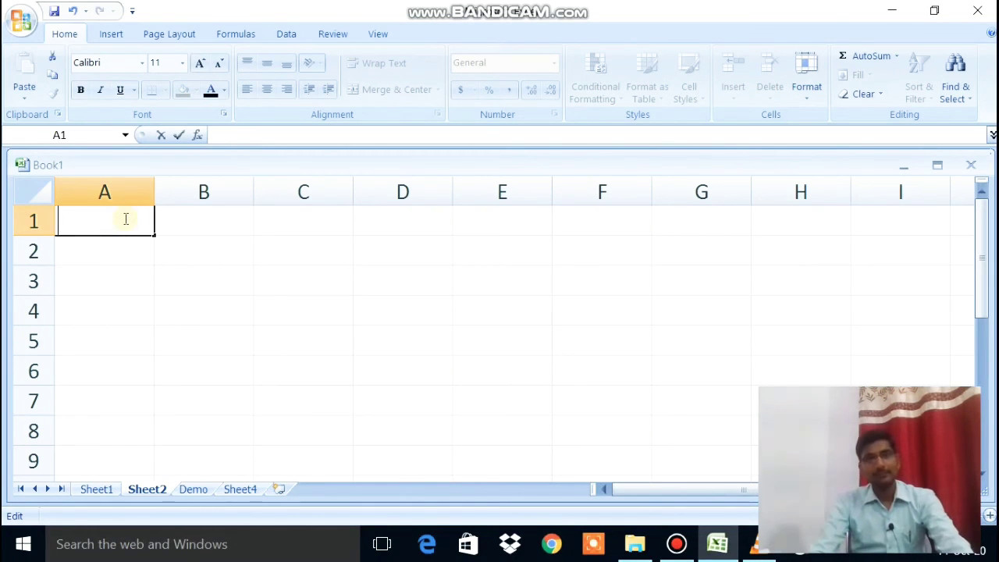
{"action": "left_click", "coordinate": [173, 249]}
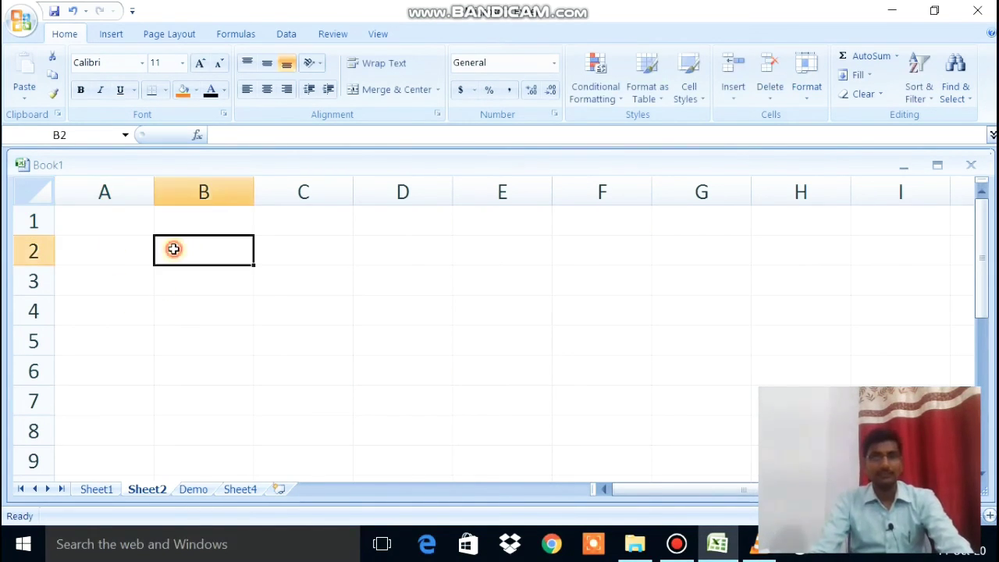
{"action": "left_click", "coordinate": [100, 225]}
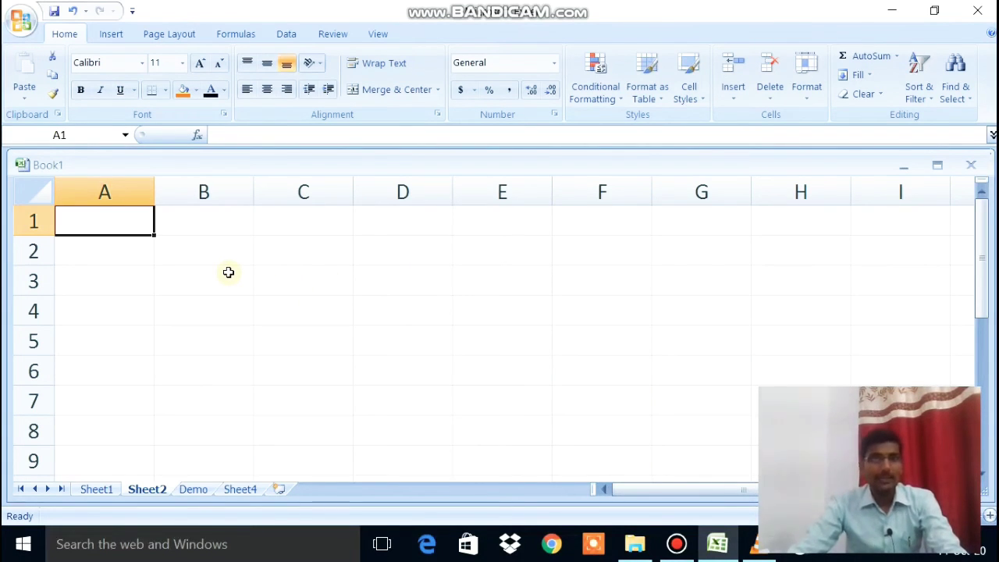
{"action": "left_click", "coordinate": [675, 544]}
{"action": "left_click", "coordinate": [685, 546]}
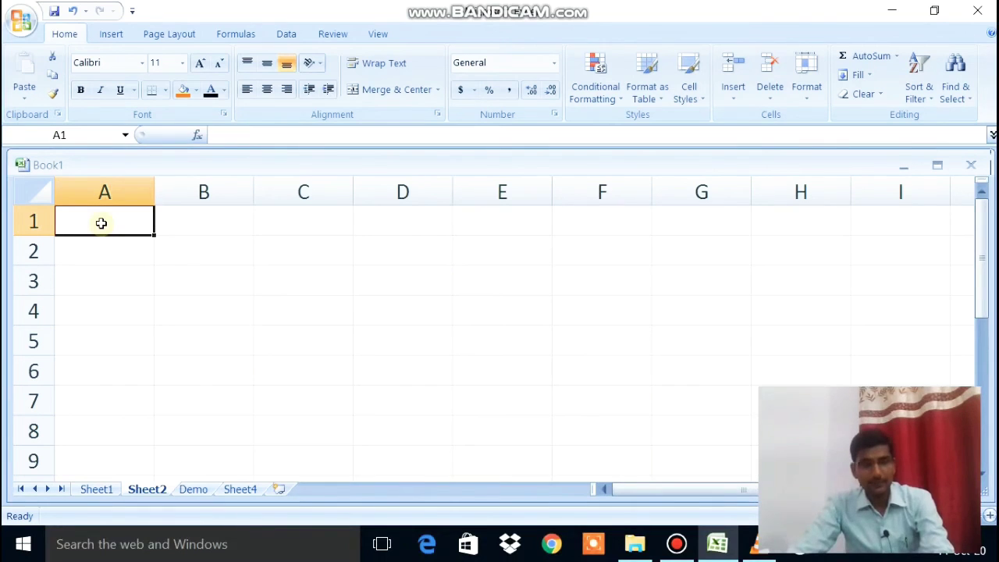
- Enter the numbers 12 in cell A1 and 5 in cell A2
{"action": "type", "text": "12"}
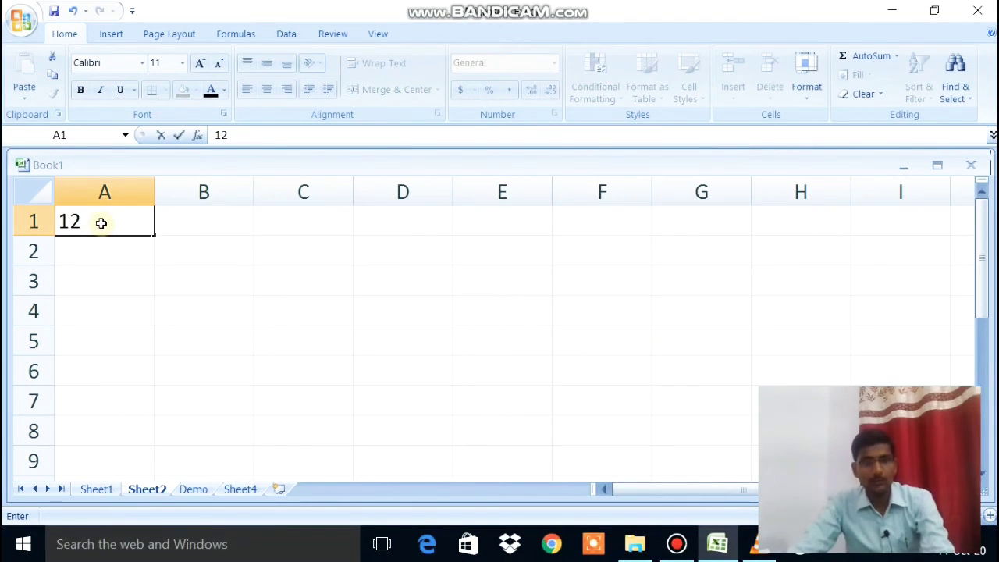
{"action": "key", "text": "Return"}
{"action": "type", "text": "5"}
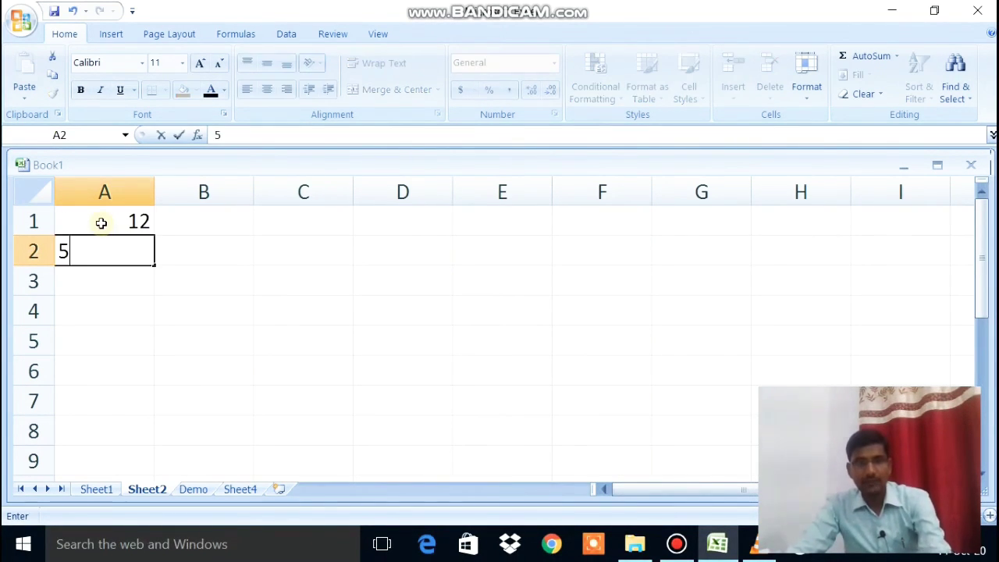
{"action": "key", "text": "Return"}
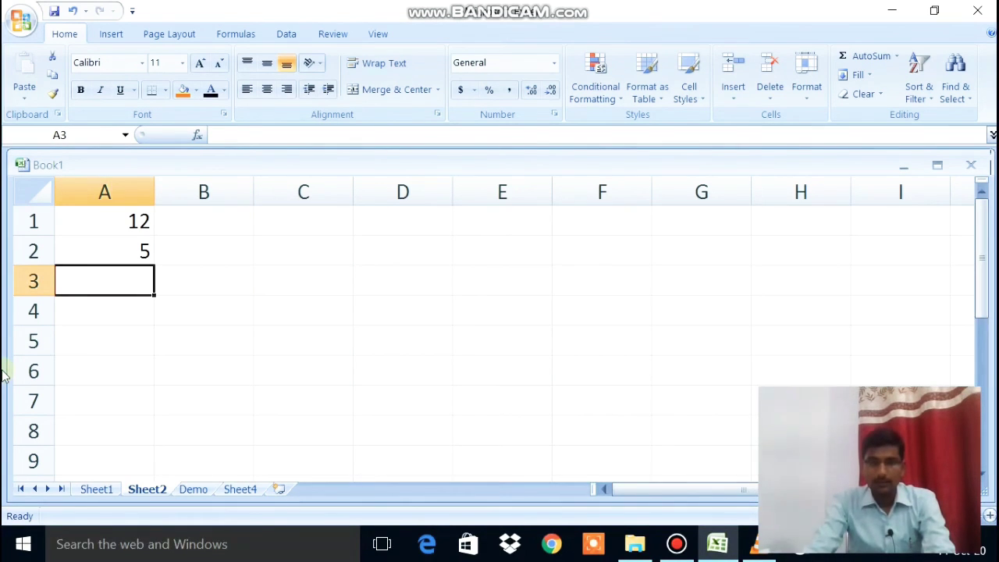
- Add the two numbers in cell A3 with the formula =12+5 and select that cell
{"action": "type", "text": "="}
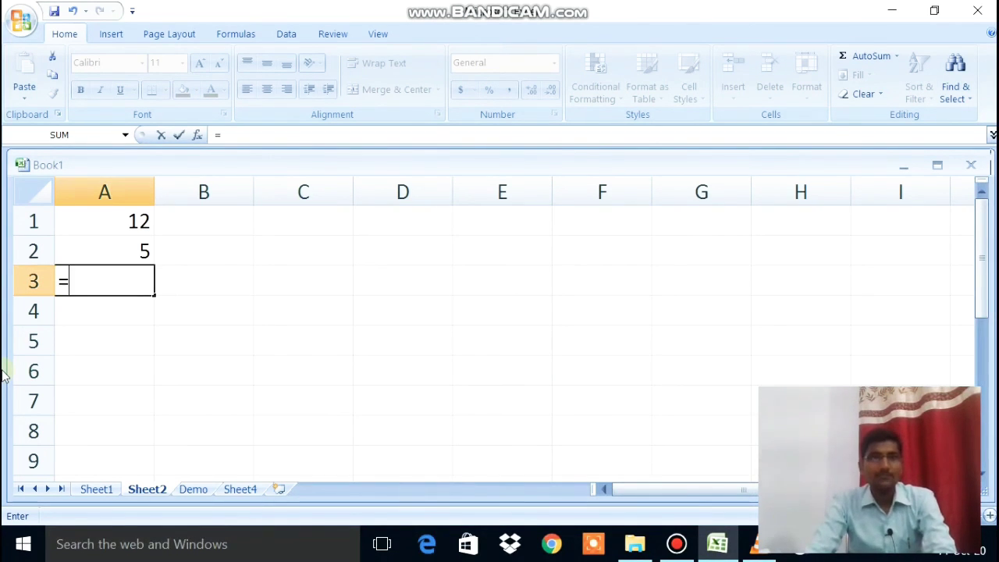
{"action": "type", "text": "1"}
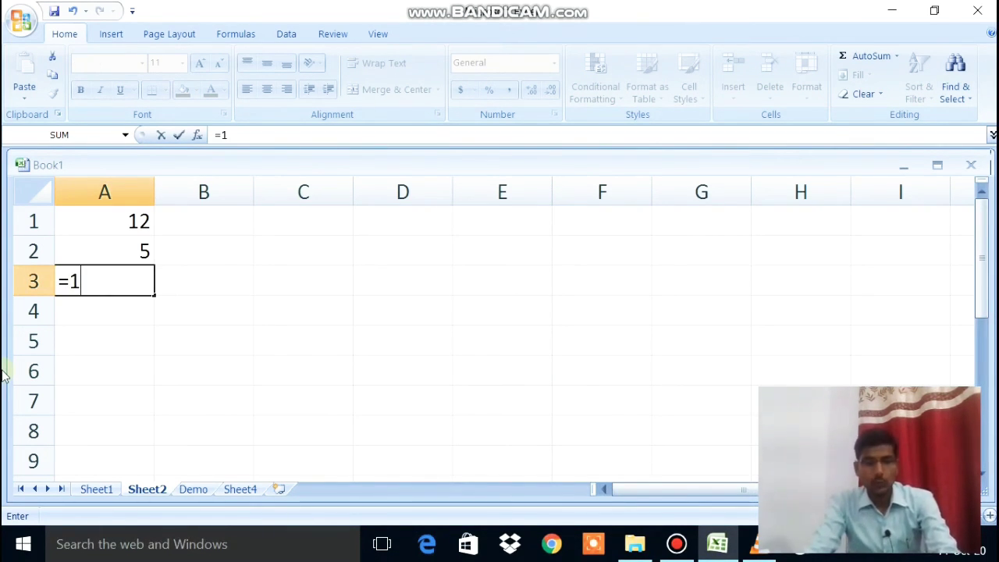
{"action": "type", "text": "2+5"}
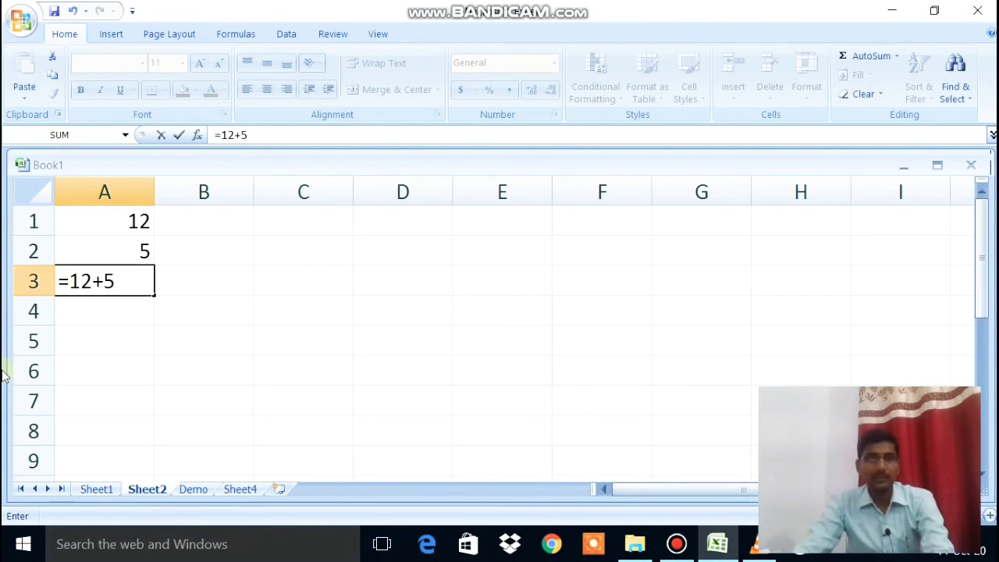
{"action": "key", "text": "Return"}
{"action": "left_click", "coordinate": [105, 276]}
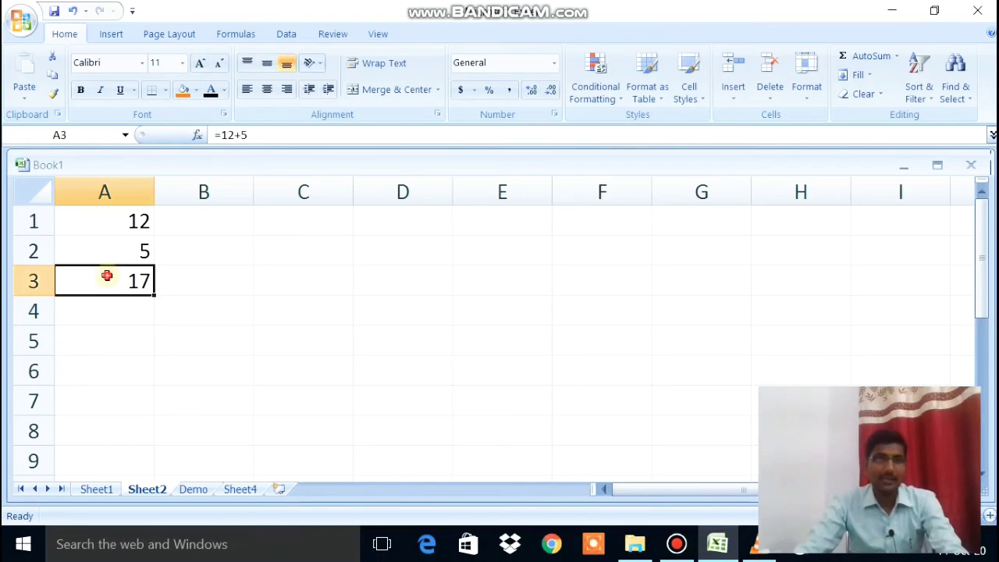
{"action": "left_click_drag", "start_coordinate": [107, 223], "coordinate": [101, 253]}
{"action": "left_click", "coordinate": [105, 292]}
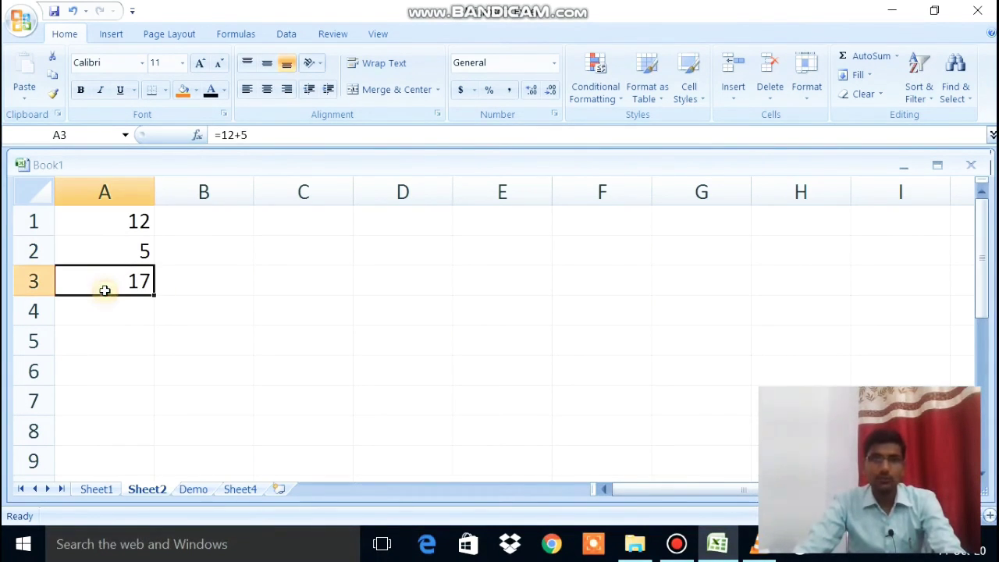
{"action": "left_click", "coordinate": [96, 309]}
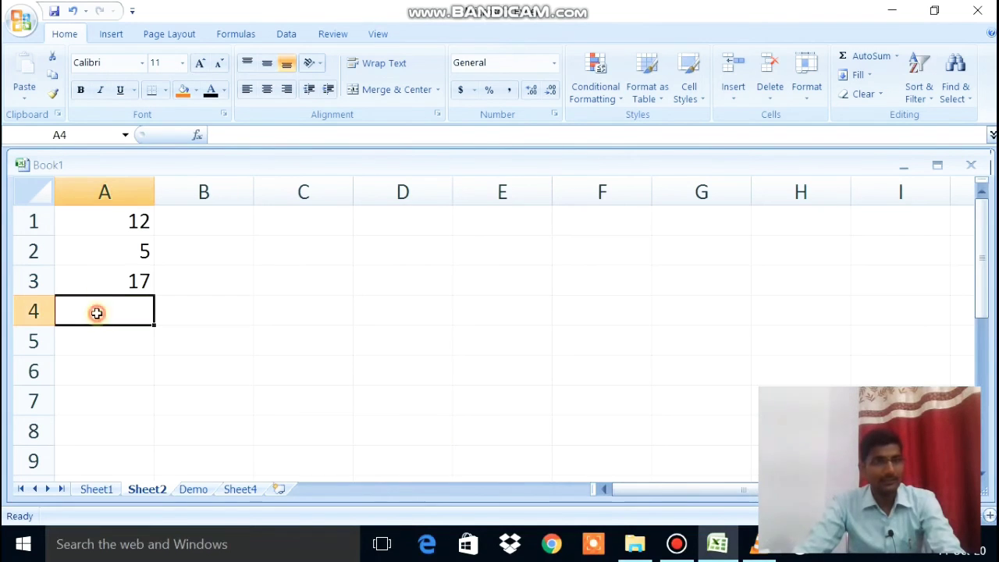
{"action": "left_click_drag", "start_coordinate": [107, 230], "coordinate": [94, 271]}
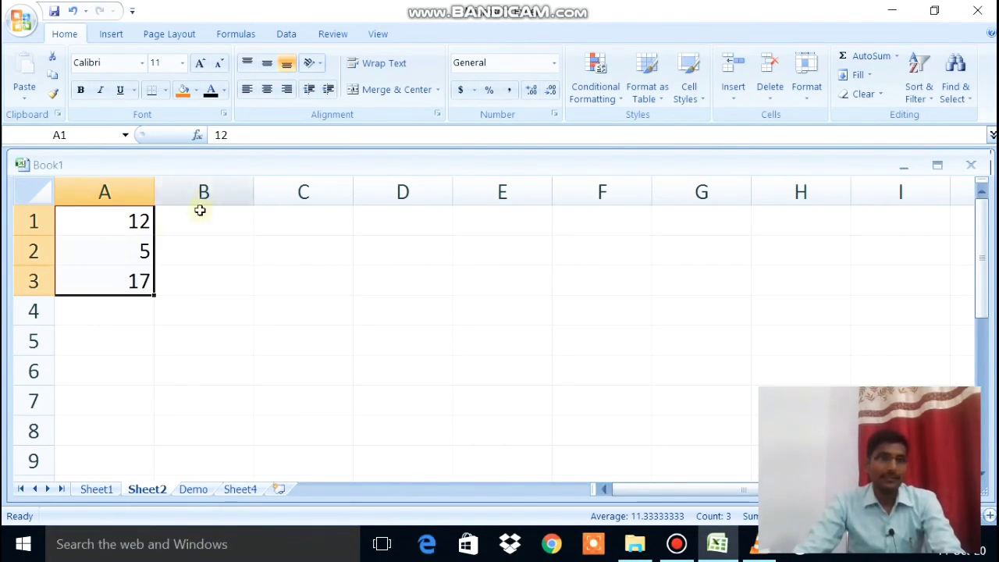
{"action": "left_click_drag", "start_coordinate": [125, 223], "coordinate": [114, 270]}
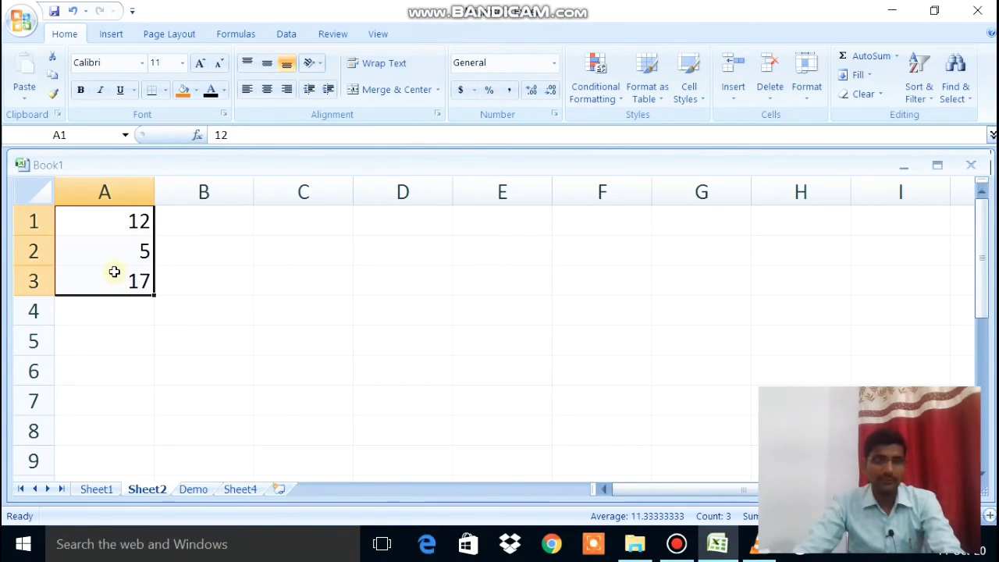
{"action": "left_click", "coordinate": [113, 283]}
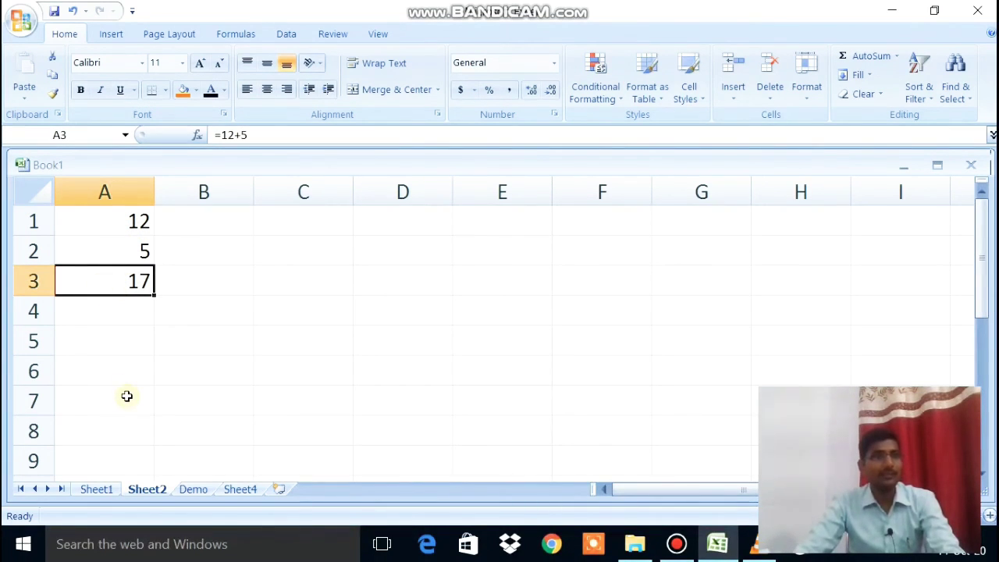
- Change the number in cell A2 to 15
{"action": "left_click", "coordinate": [143, 251]}
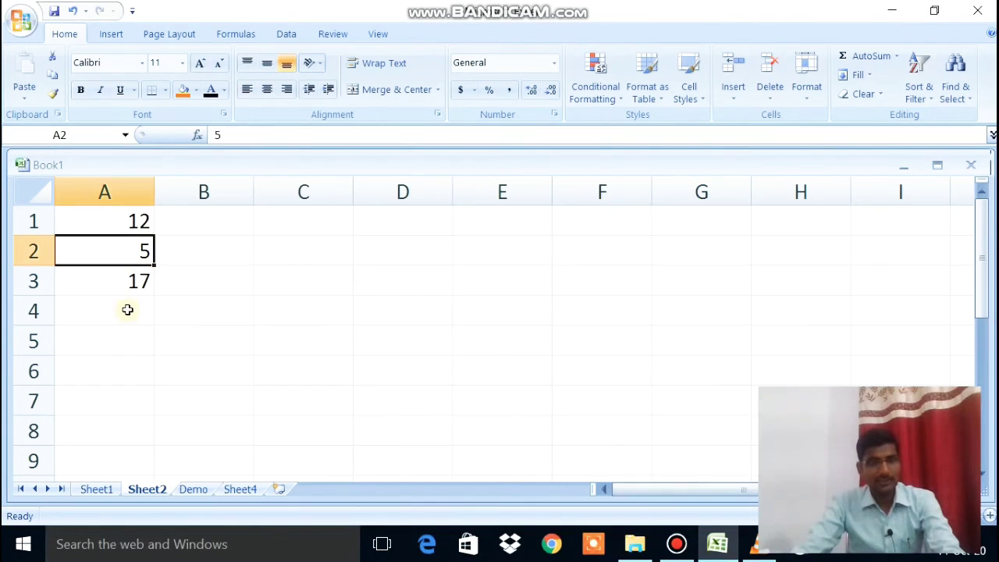
{"action": "double_click", "coordinate": [144, 251]}
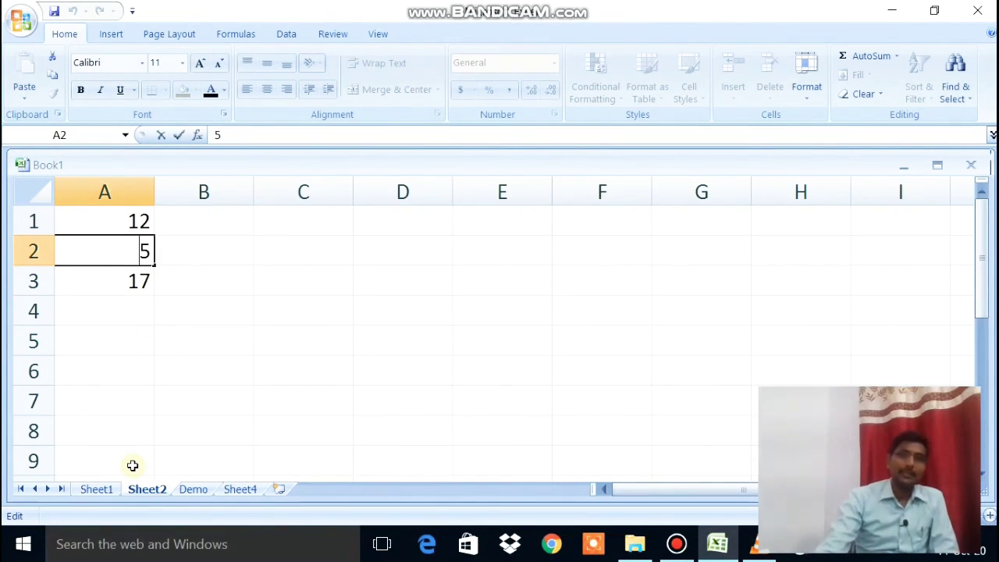
{"action": "type", "text": "1"}
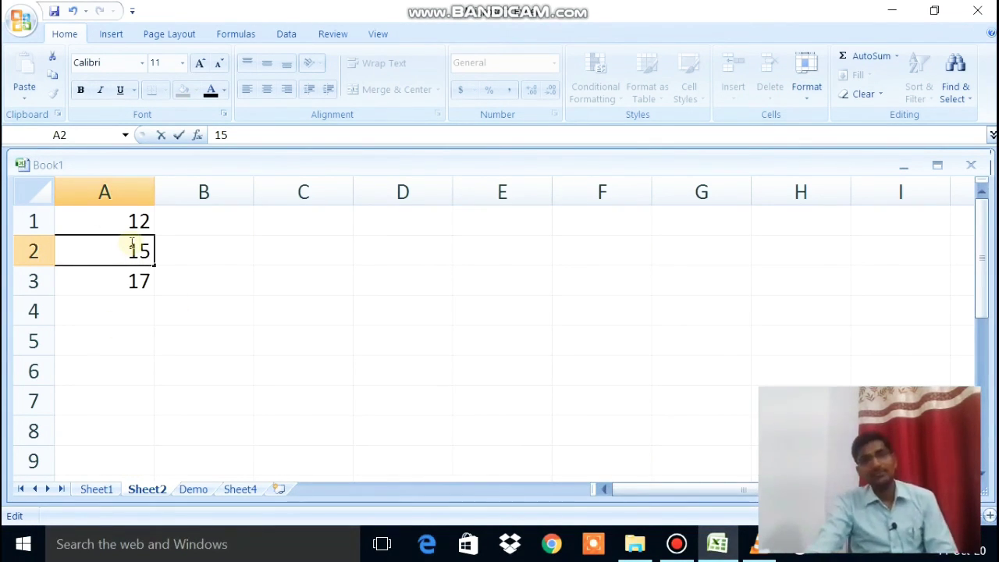
{"action": "key", "text": "Return"}
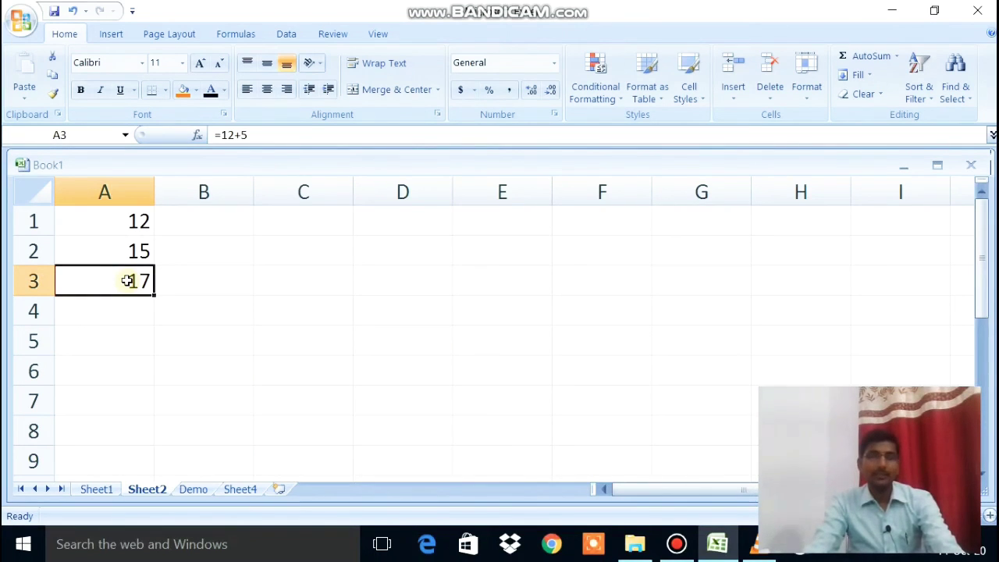
- Add the three numbers above in cell A4 with the cell-reference formula =A1+A2+A3 and select that cell
{"action": "left_click", "coordinate": [112, 311]}
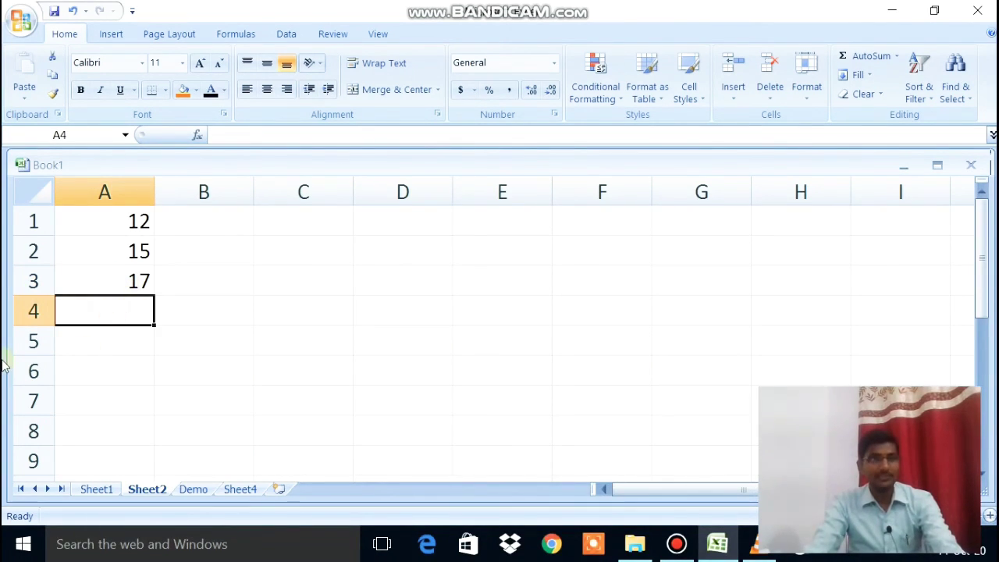
{"action": "type", "text": "="}
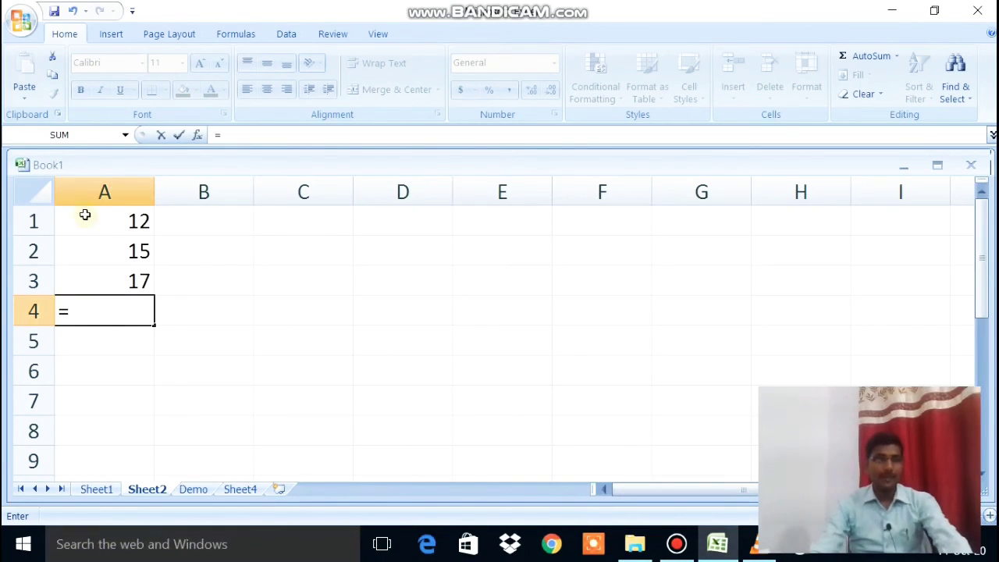
{"action": "left_click", "coordinate": [136, 219]}
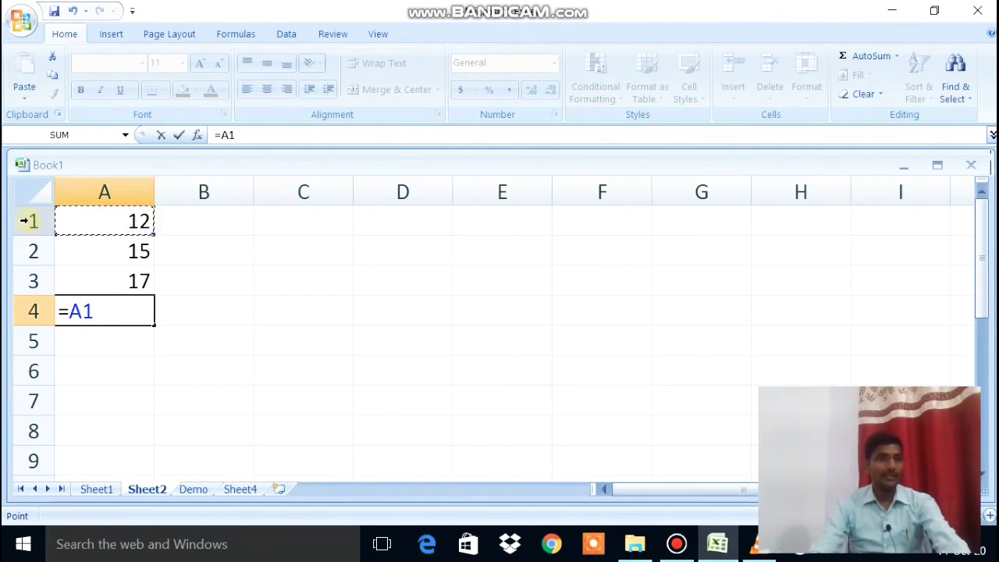
{"action": "type", "text": "+"}
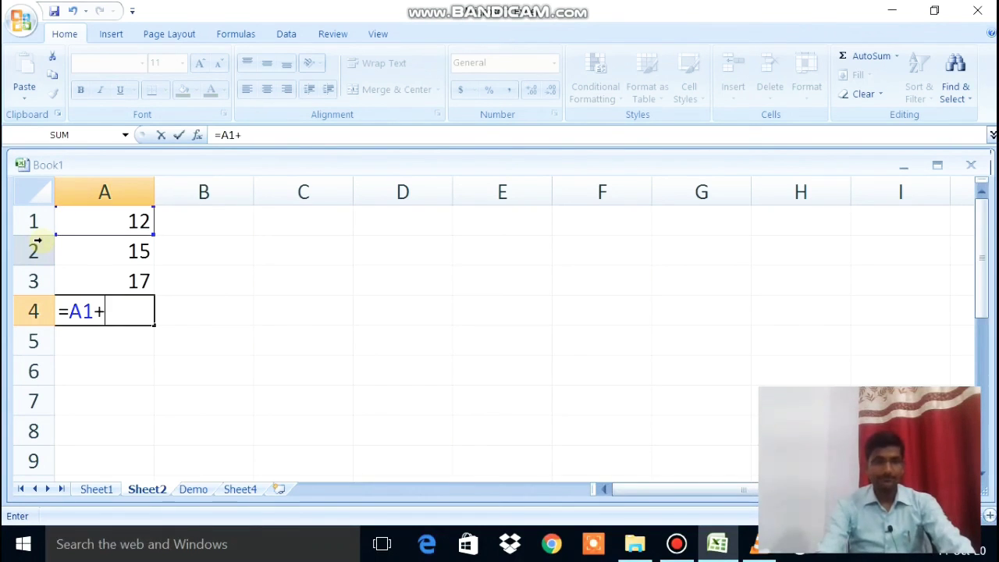
{"action": "left_click", "coordinate": [114, 252]}
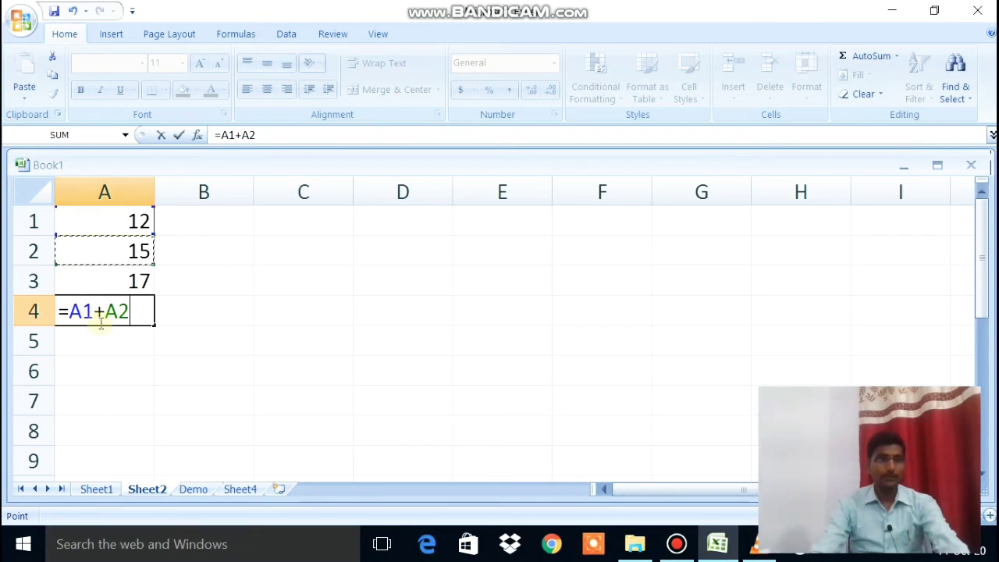
{"action": "type", "text": "+"}
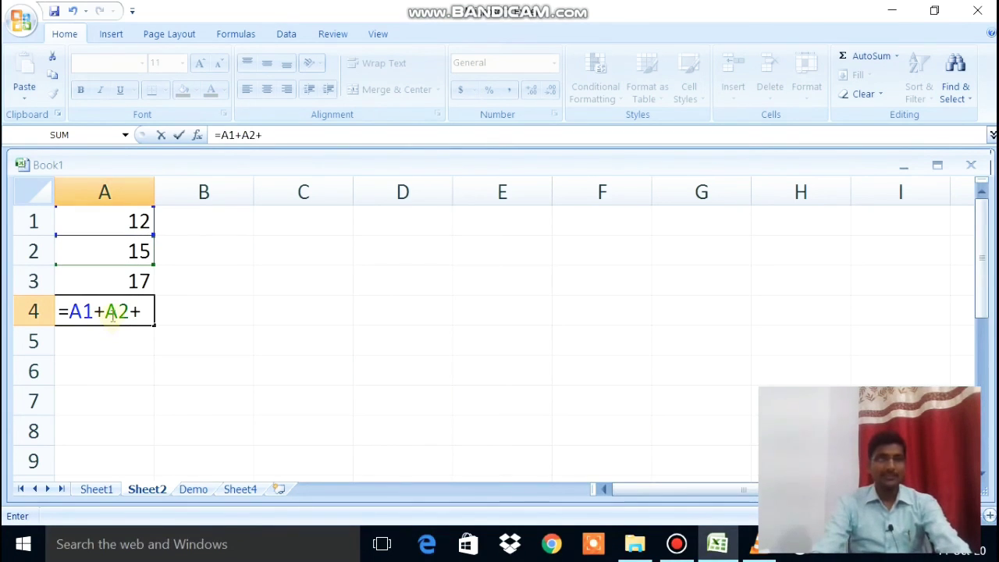
{"action": "left_click", "coordinate": [122, 287]}
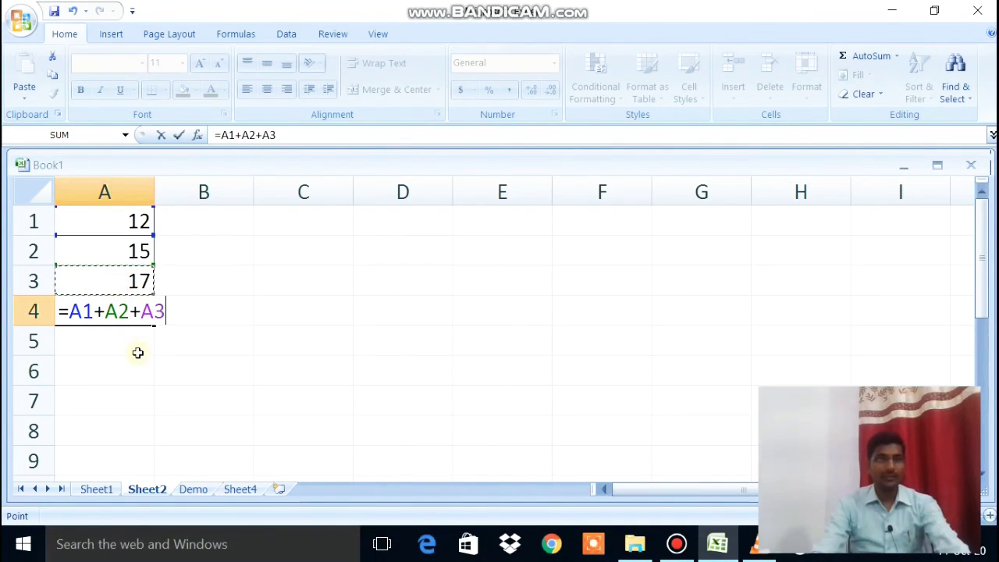
{"action": "key", "text": "Return"}
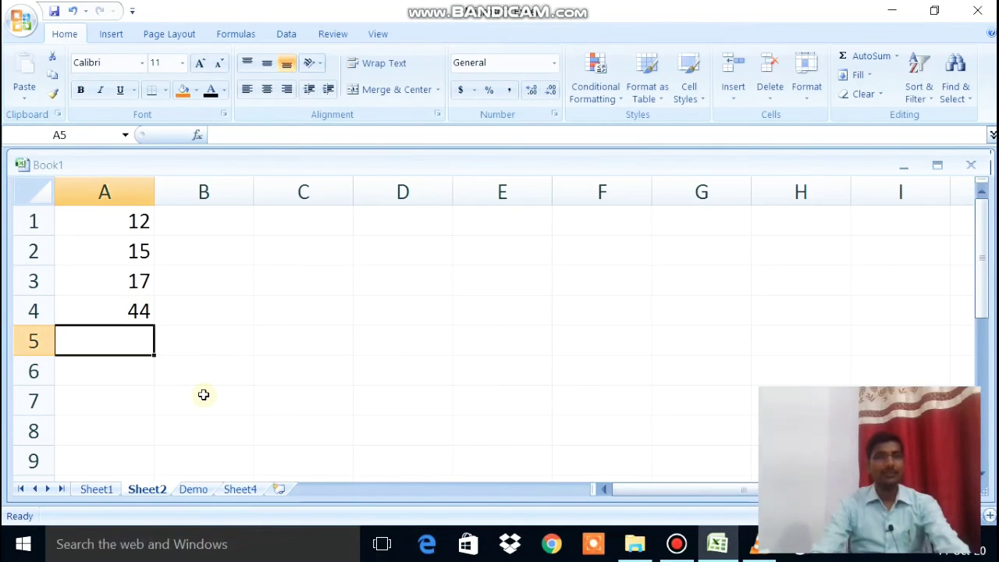
{"action": "left_click", "coordinate": [122, 316]}
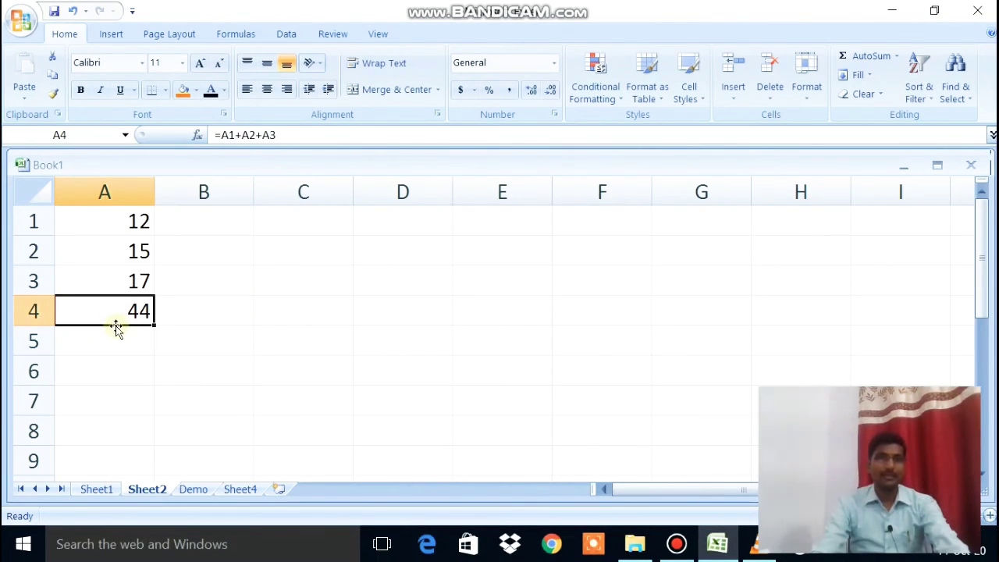
- Change the number in cell A1 to 20 and make the total in cell A4 bold
{"action": "double_click", "coordinate": [144, 219]}
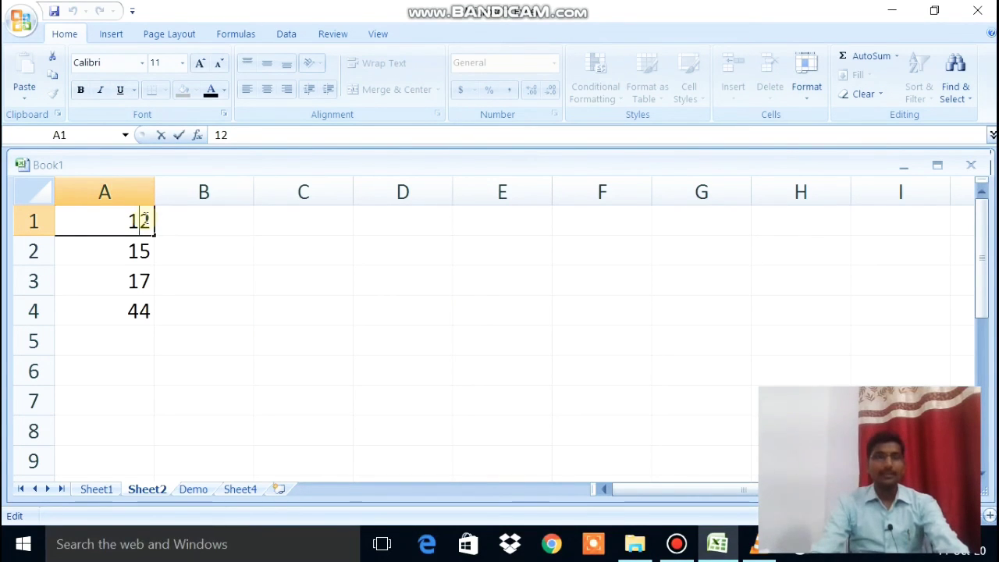
{"action": "double_click", "coordinate": [128, 220]}
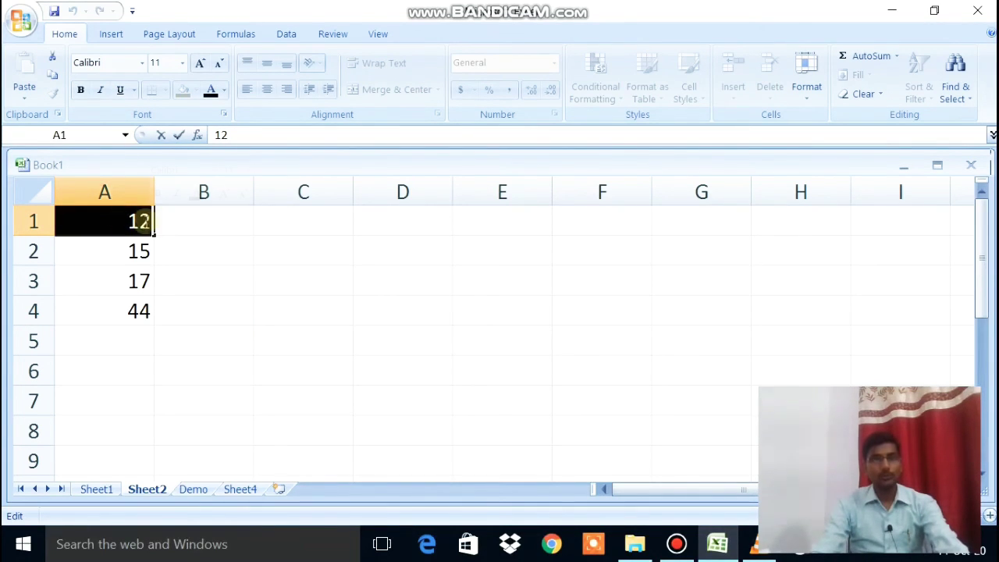
{"action": "type", "text": "2"}
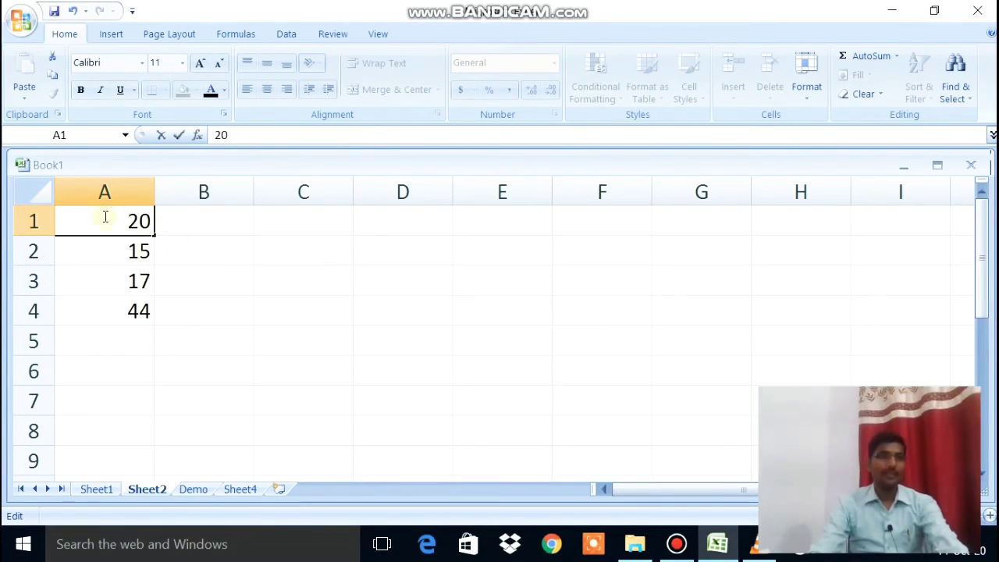
{"action": "key", "text": "Return"}
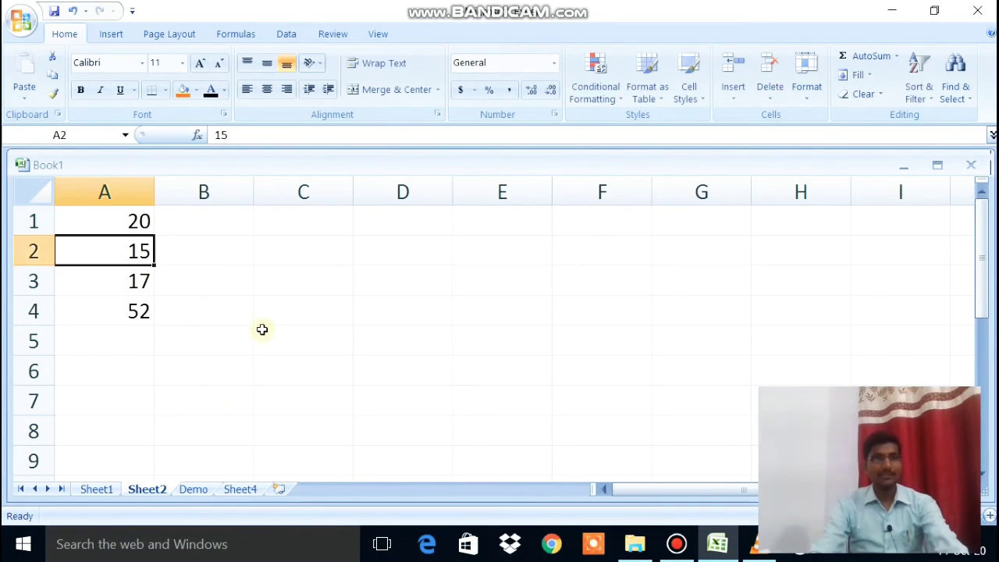
{"action": "left_click", "coordinate": [129, 313]}
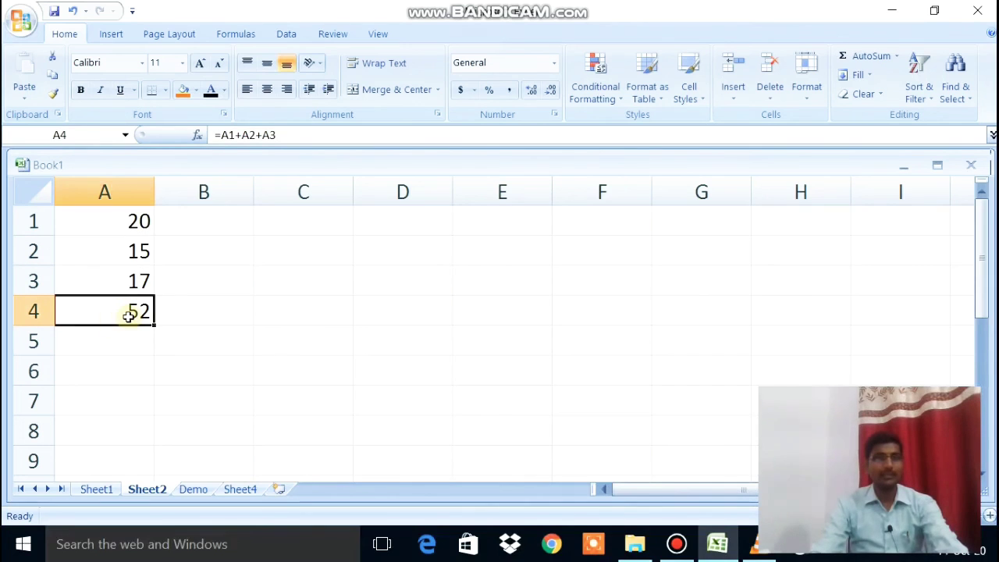
{"action": "left_click", "coordinate": [80, 89]}
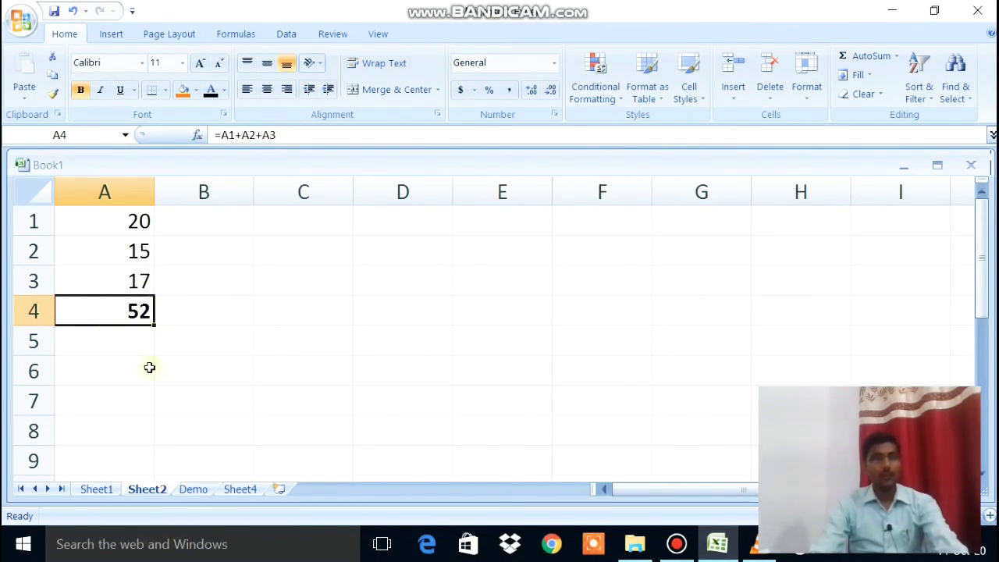
{"action": "left_click", "coordinate": [676, 544]}
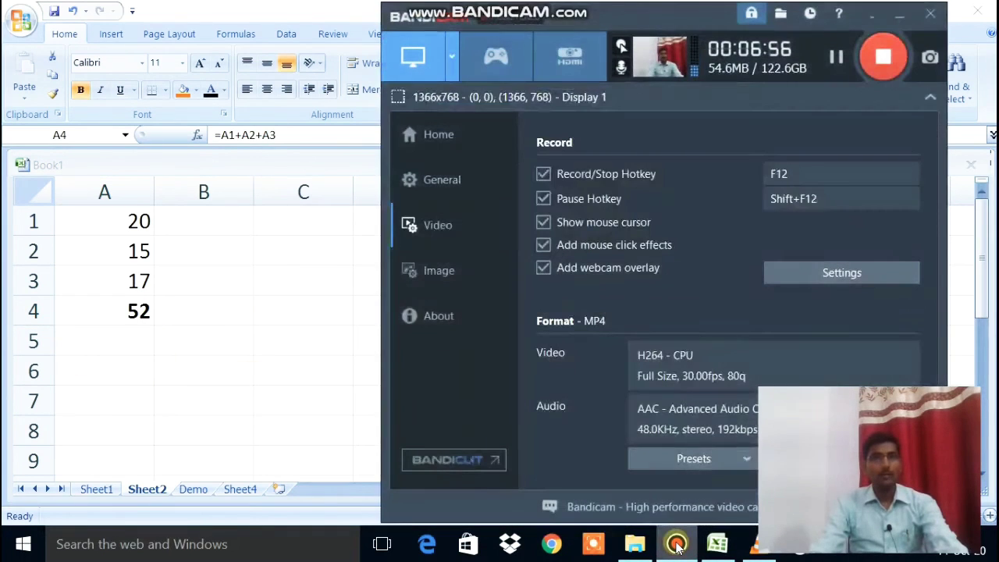
{"action": "left_click", "coordinate": [676, 544]}
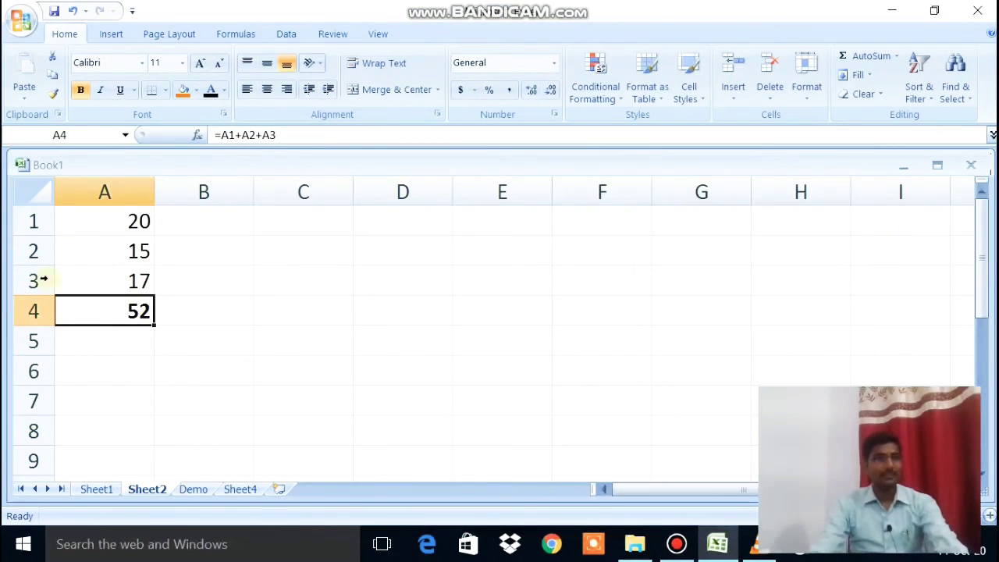
{"action": "left_click", "coordinate": [131, 345]}
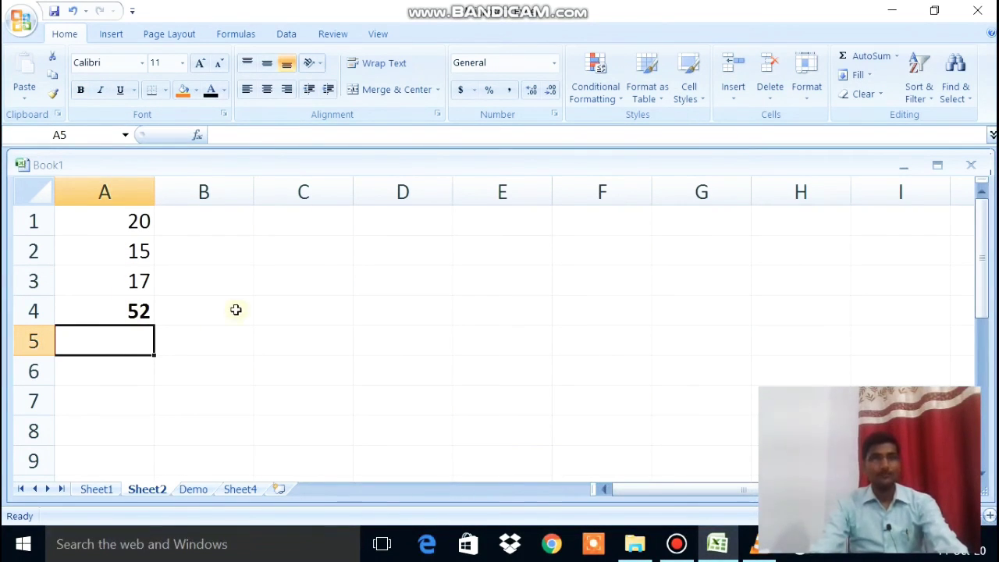
{"action": "left_click", "coordinate": [118, 318]}
{"action": "double_click", "coordinate": [121, 317]}
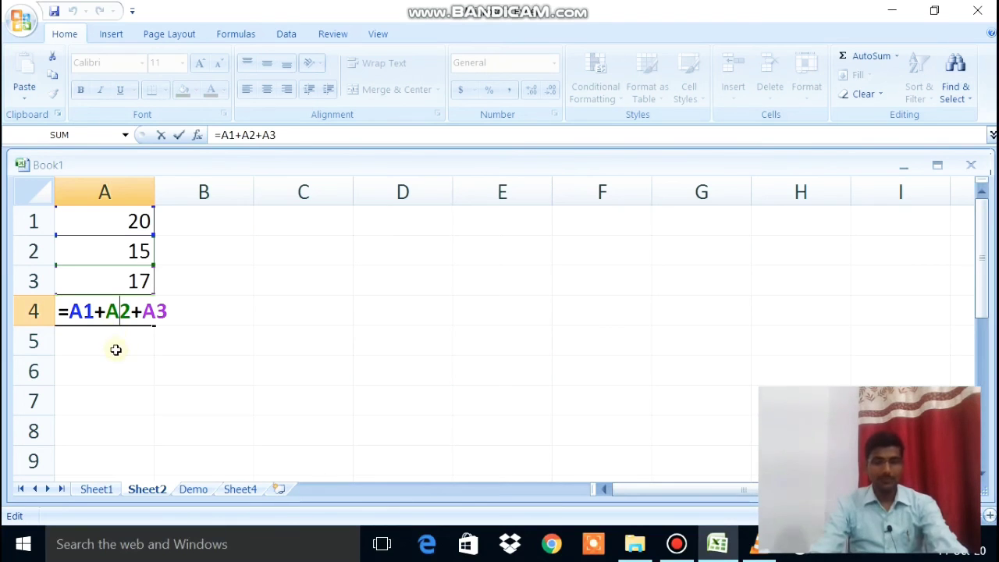
{"action": "key", "text": "Return"}
- Enter the numbers 12 in cell B1 and 5 in cell B2
{"action": "left_click", "coordinate": [191, 229]}
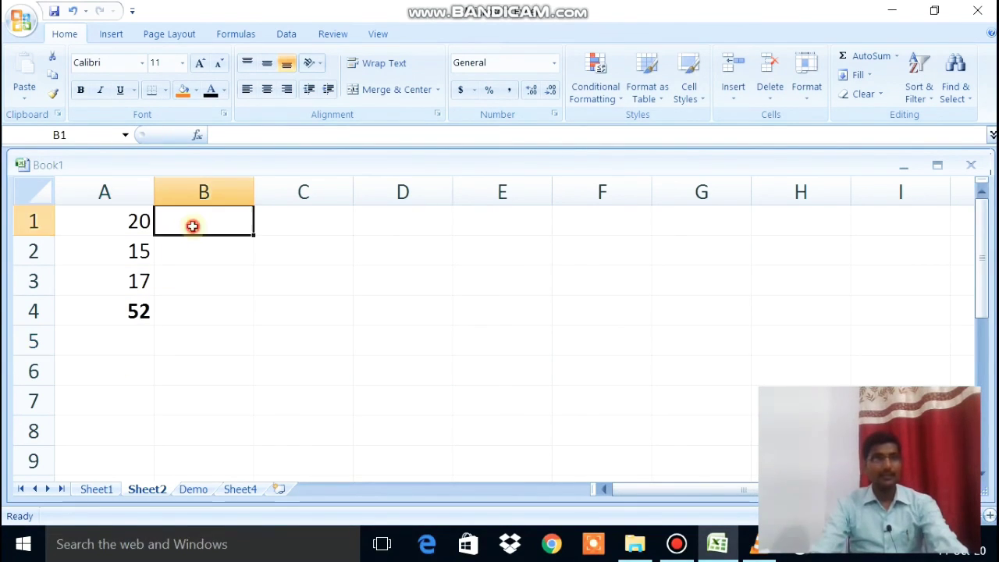
{"action": "type", "text": "12"}
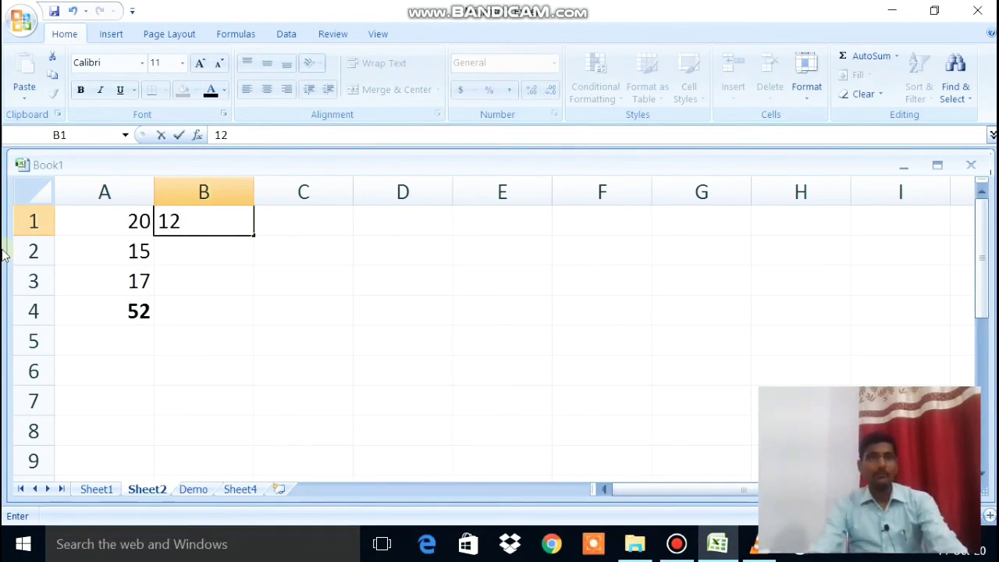
{"action": "key", "text": "Return"}
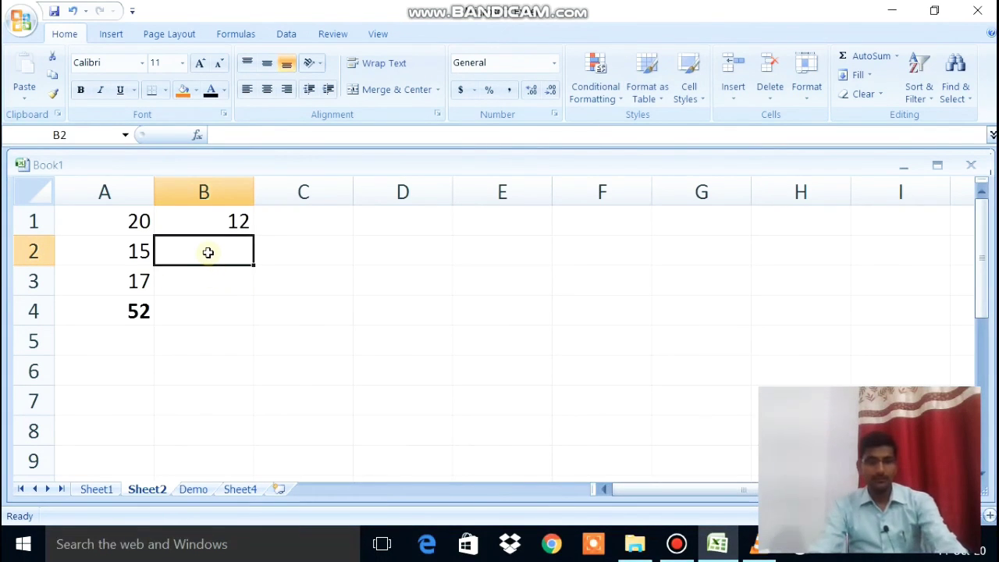
{"action": "type", "text": "5"}
{"action": "key", "text": "Return"}
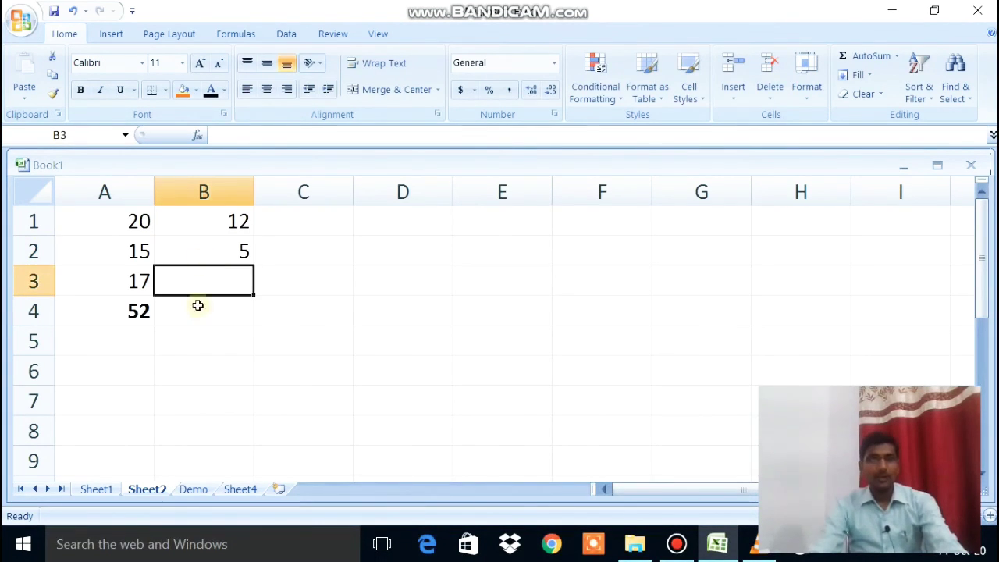
- Subtract cell B2 from cell B1 in cell B3 with a cell-reference formula
{"action": "type", "text": "="}
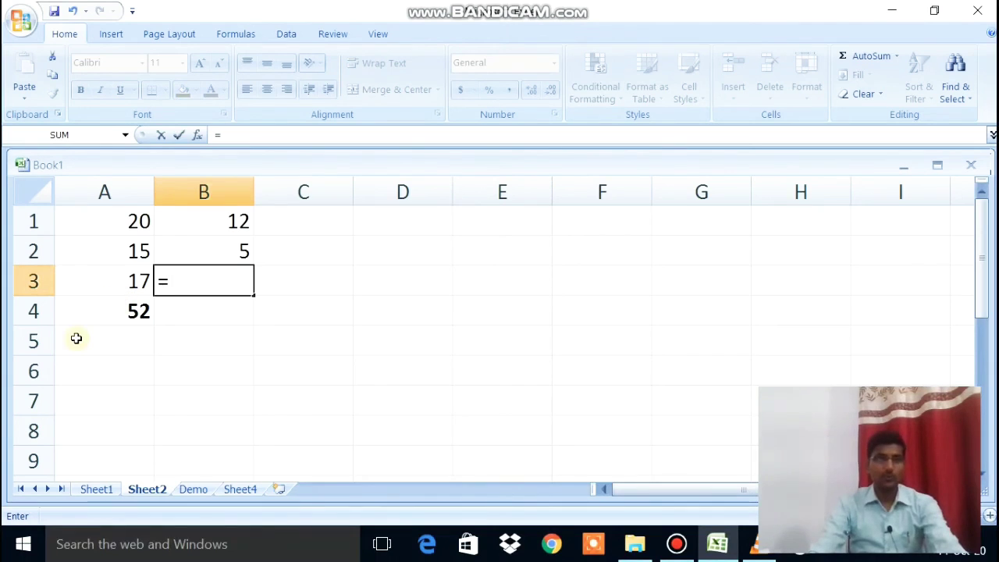
{"action": "left_click", "coordinate": [219, 221]}
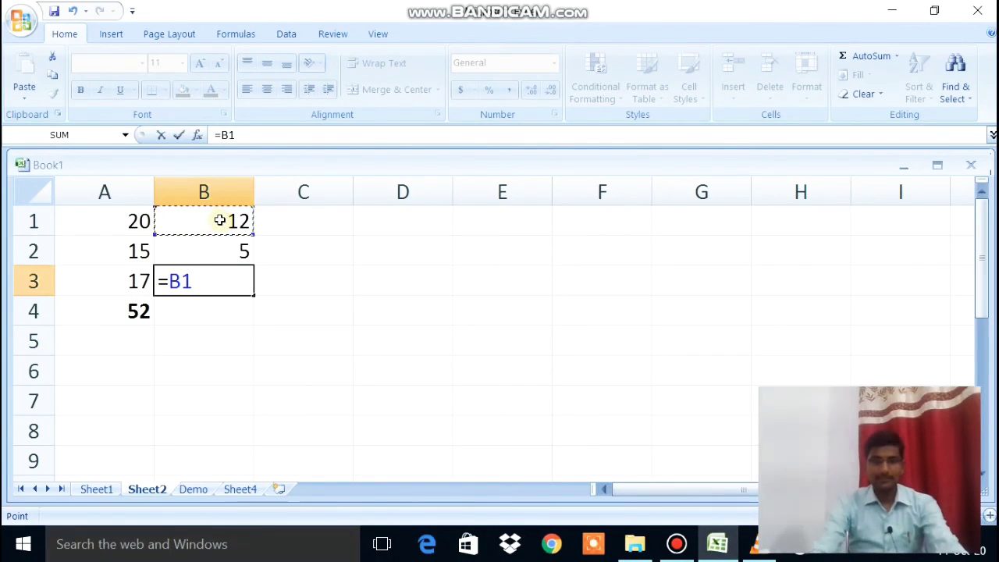
{"action": "left_click", "coordinate": [243, 251]}
{"action": "key", "text": "Return"}
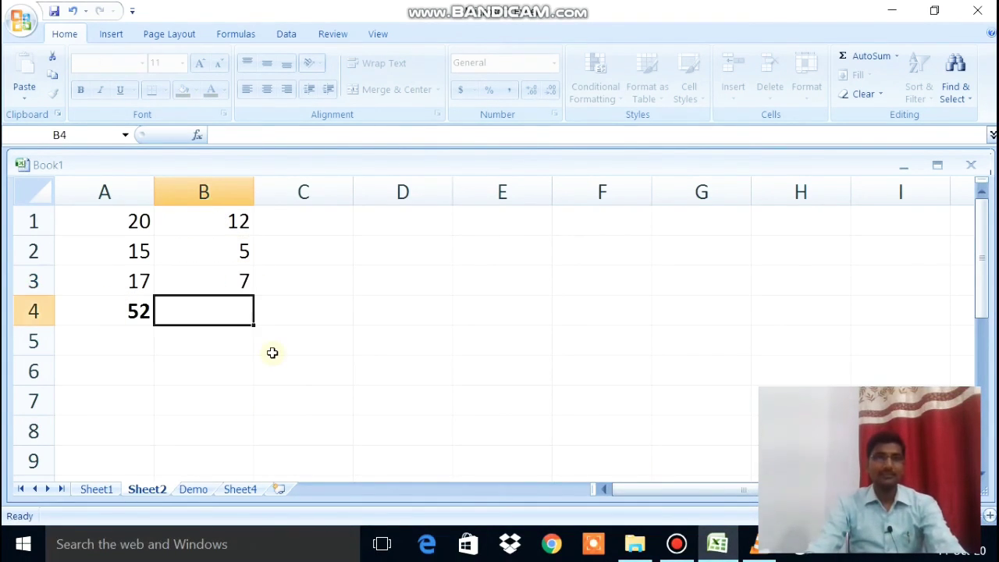
- Make the result in cell B3 bold and enter the numbers 20 in cell C1 and 5 in cell C2
{"action": "left_click", "coordinate": [235, 292]}
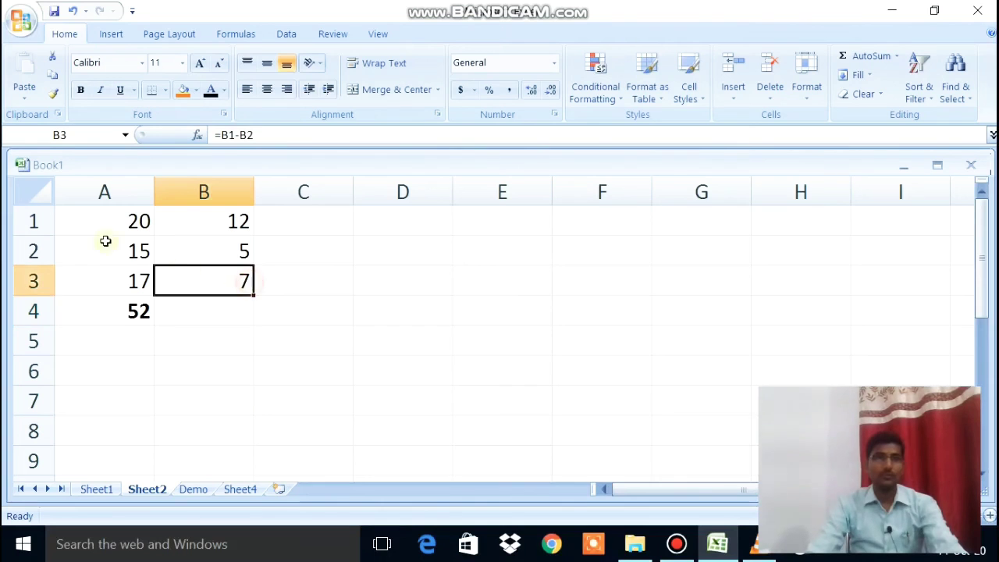
{"action": "left_click", "coordinate": [80, 90]}
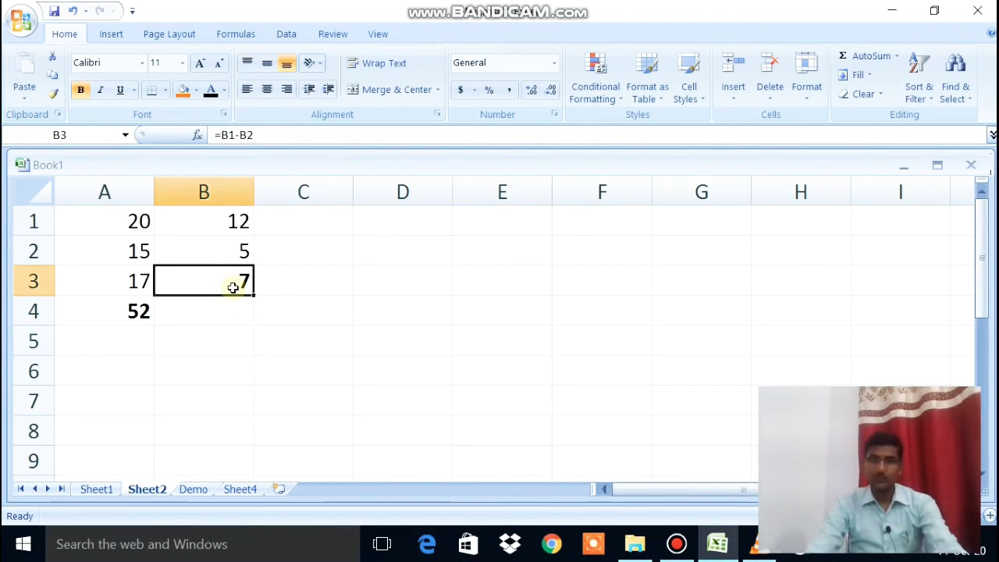
{"action": "left_click", "coordinate": [308, 221]}
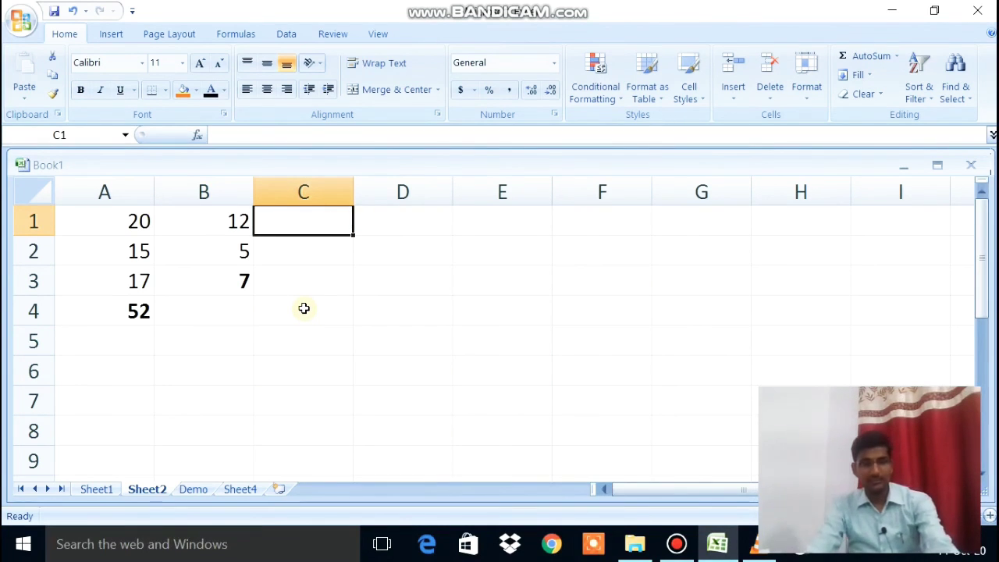
{"action": "type", "text": "20"}
{"action": "key", "text": "Return"}
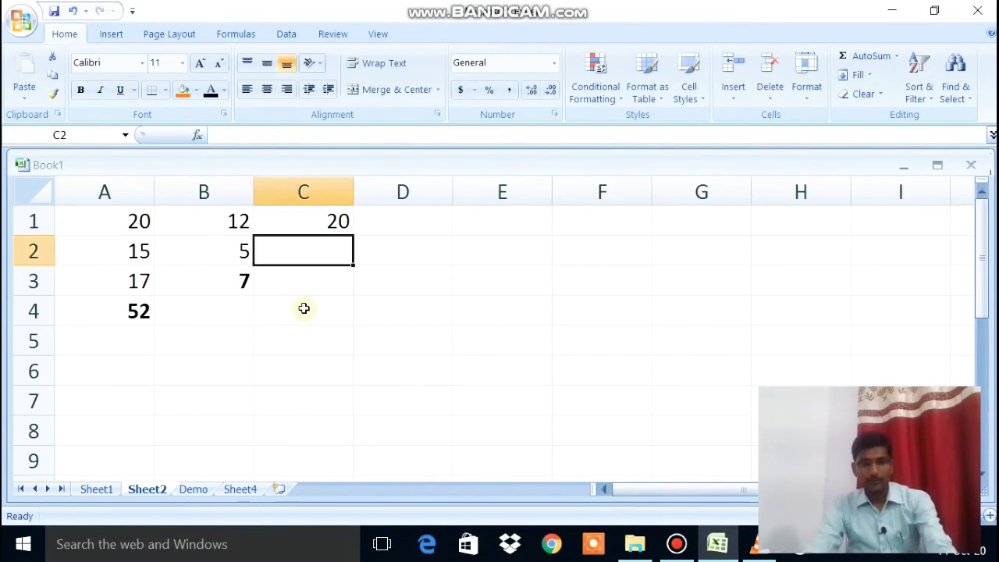
{"action": "type", "text": "5"}
{"action": "key", "text": "Return"}
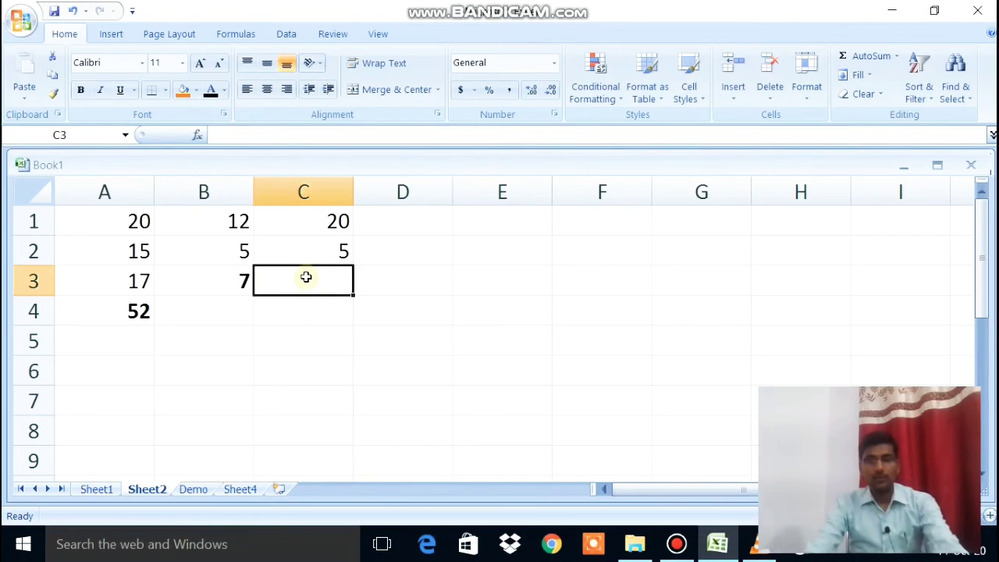
- Divide cell C1 by cell C2 in cell C3 with the formula =C1/C2 and make the result bold
{"action": "type", "text": "="}
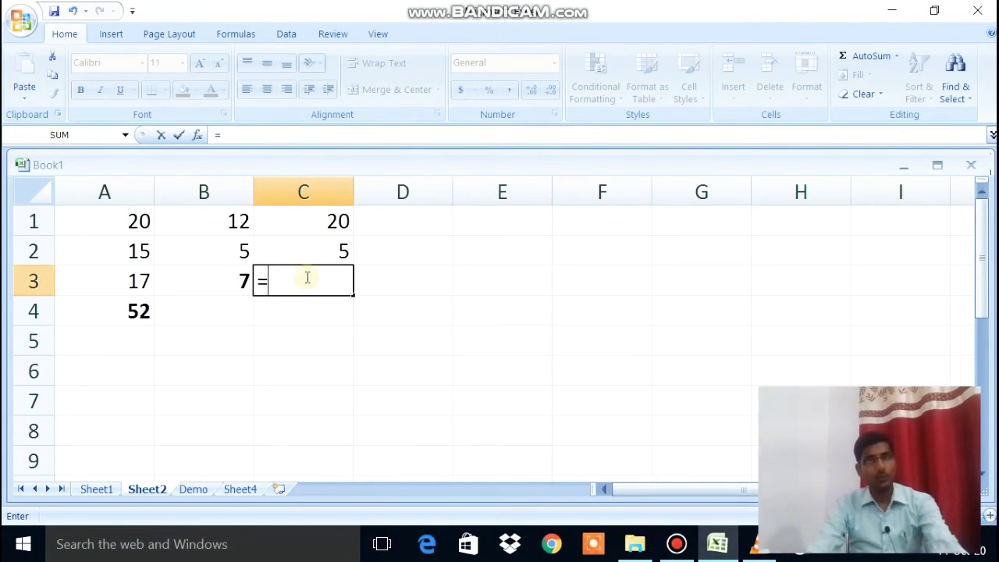
{"action": "left_click", "coordinate": [328, 222]}
{"action": "type", "text": "/"}
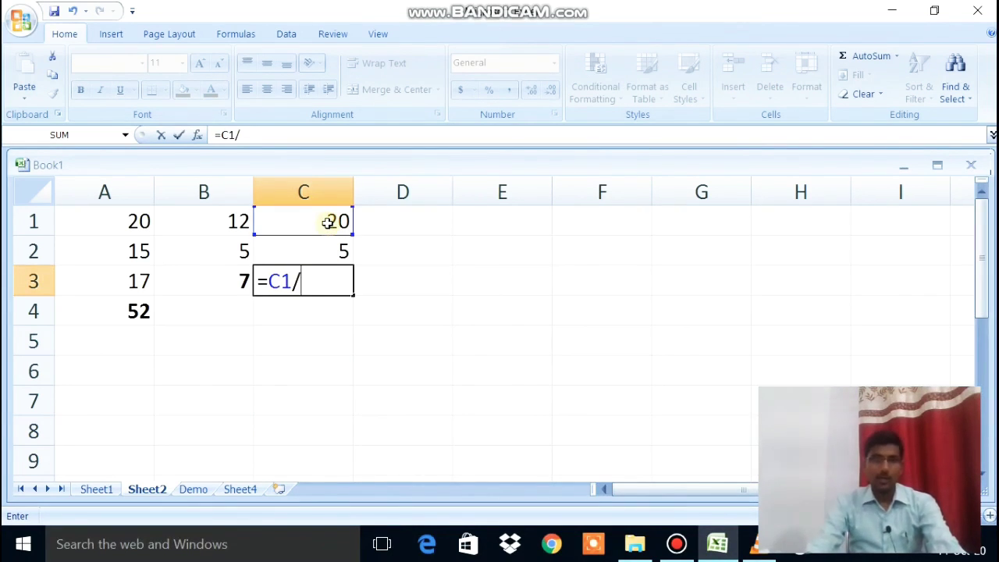
{"action": "left_click", "coordinate": [347, 246]}
{"action": "key", "text": "Return"}
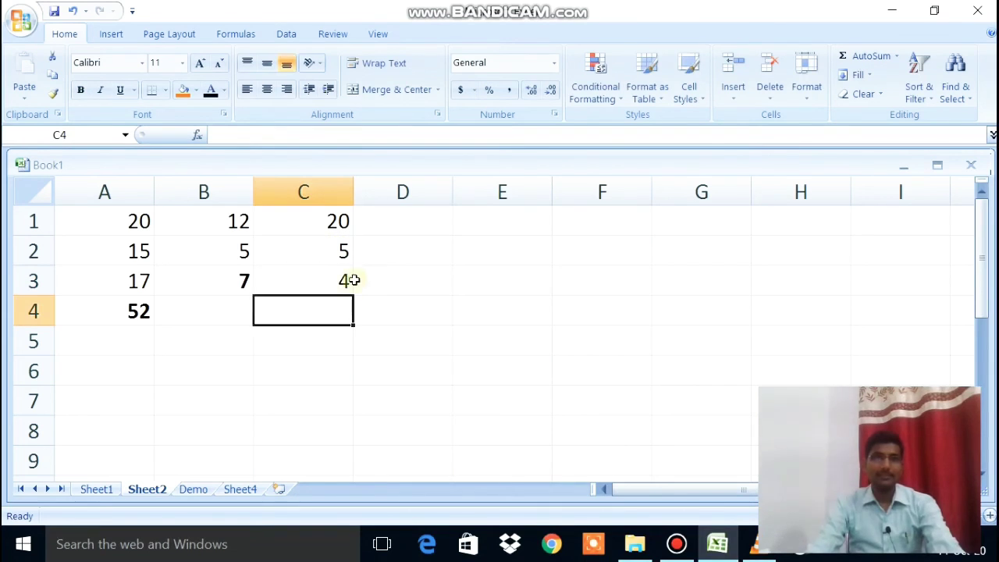
{"action": "left_click", "coordinate": [342, 281]}
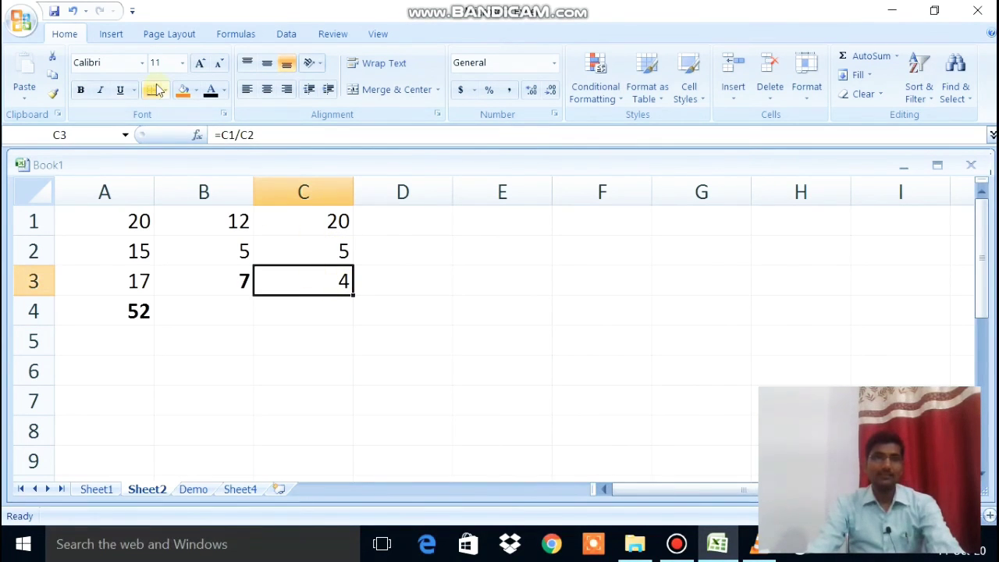
{"action": "left_click", "coordinate": [80, 89]}
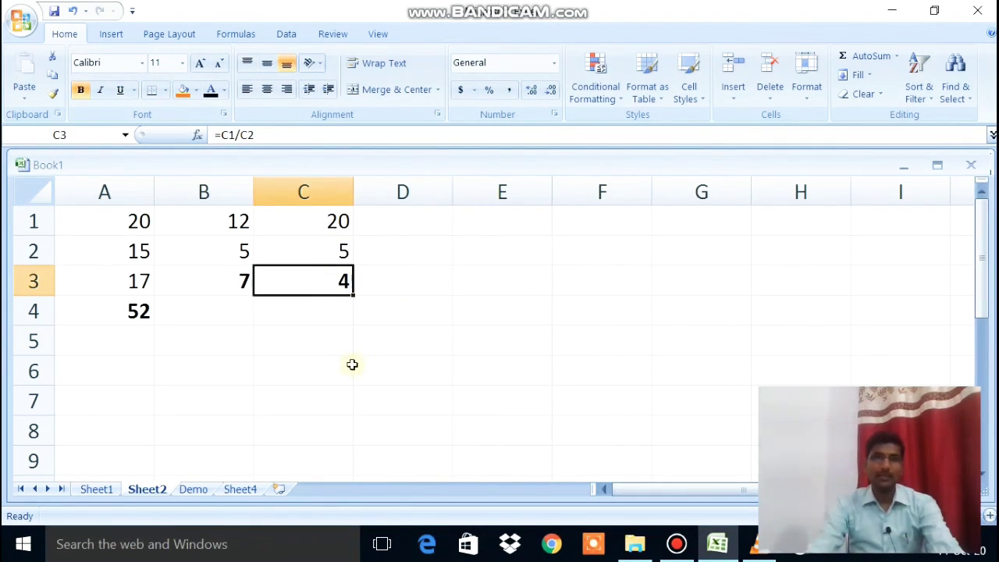
- Enter the numbers 2 in cell D1 and 10 in cell D2
{"action": "left_click", "coordinate": [405, 223]}
{"action": "type", "text": "2"}
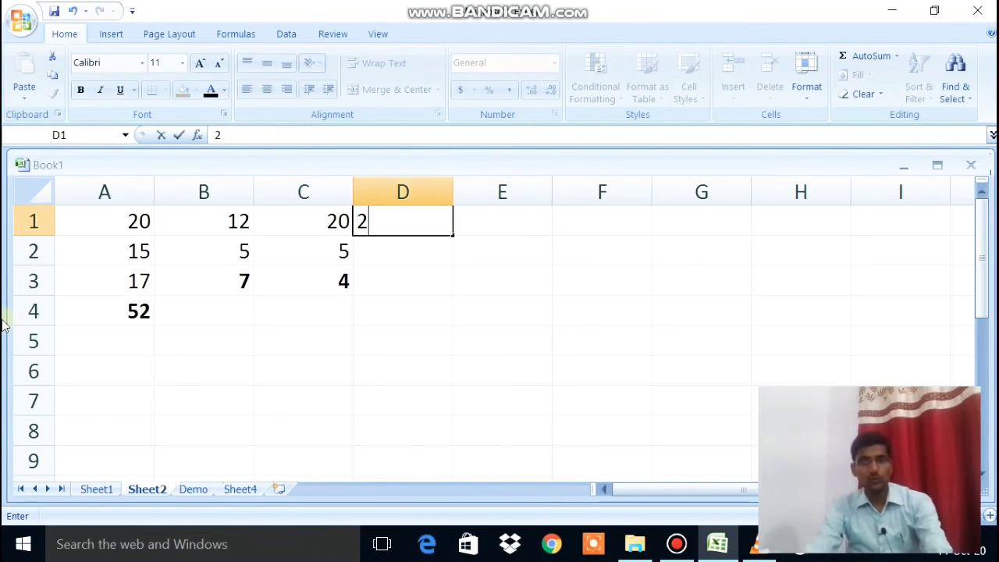
{"action": "key", "text": "Return"}
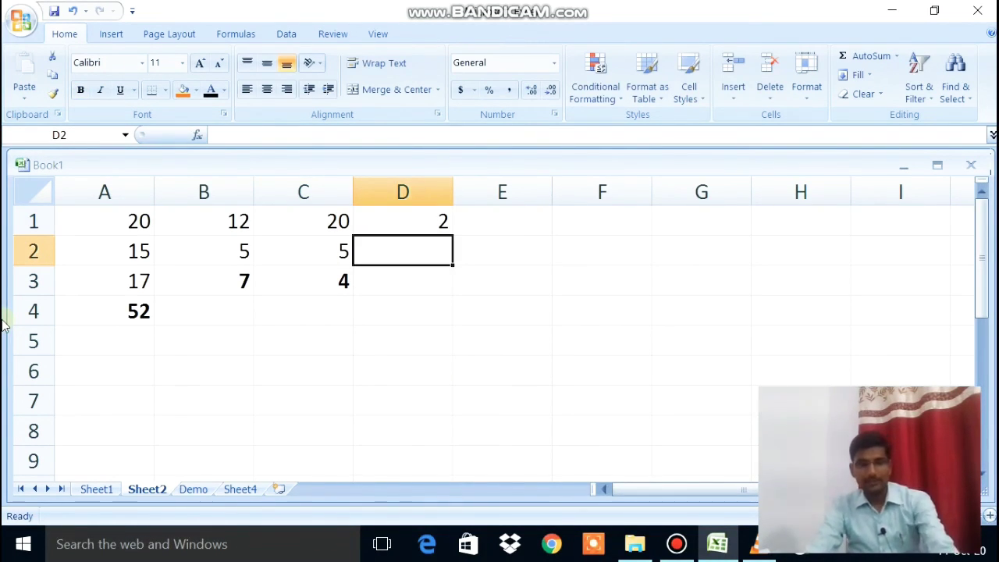
{"action": "type", "text": "10"}
{"action": "key", "text": "Return"}
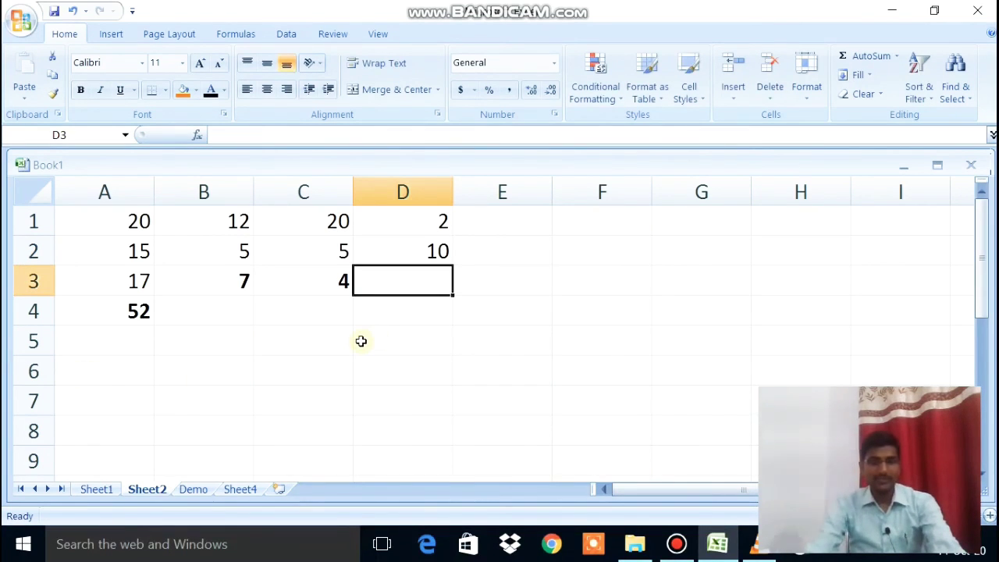
- Multiply cell D1 by cell D2 in cell D3 with the formula =D1*D2 and make the result bold
{"action": "type", "text": "="}
{"action": "left_click", "coordinate": [412, 221]}
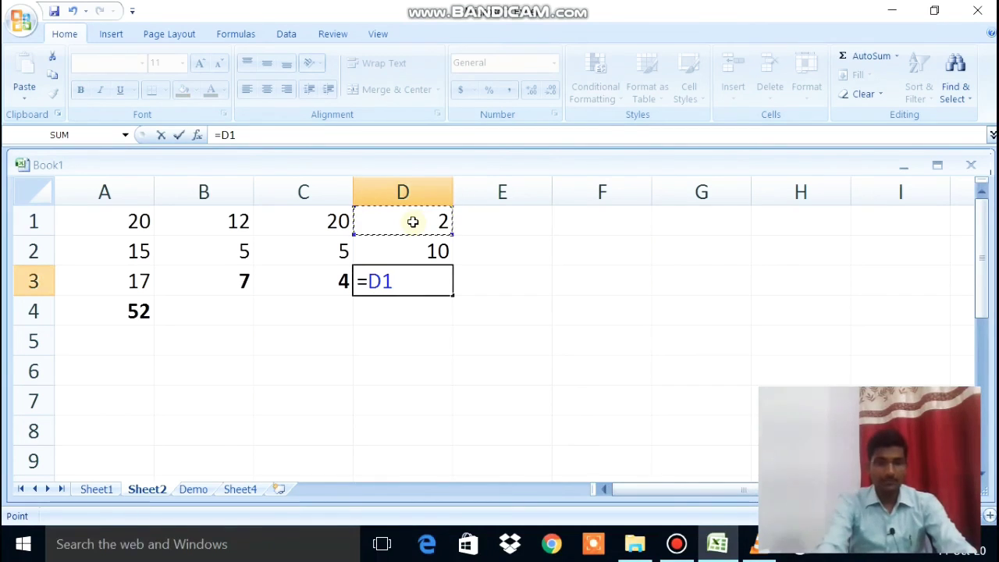
{"action": "type", "text": "*"}
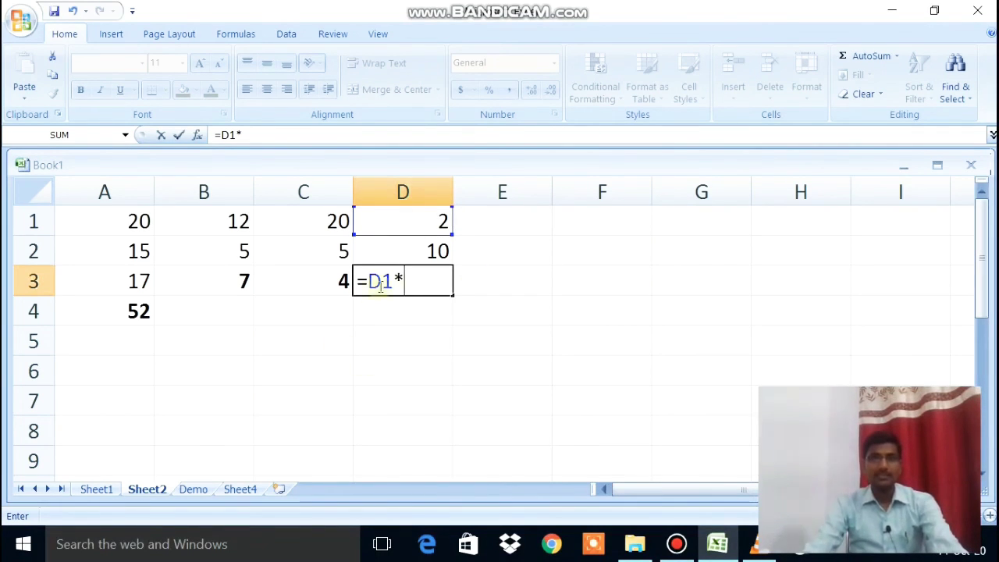
{"action": "left_click", "coordinate": [429, 249]}
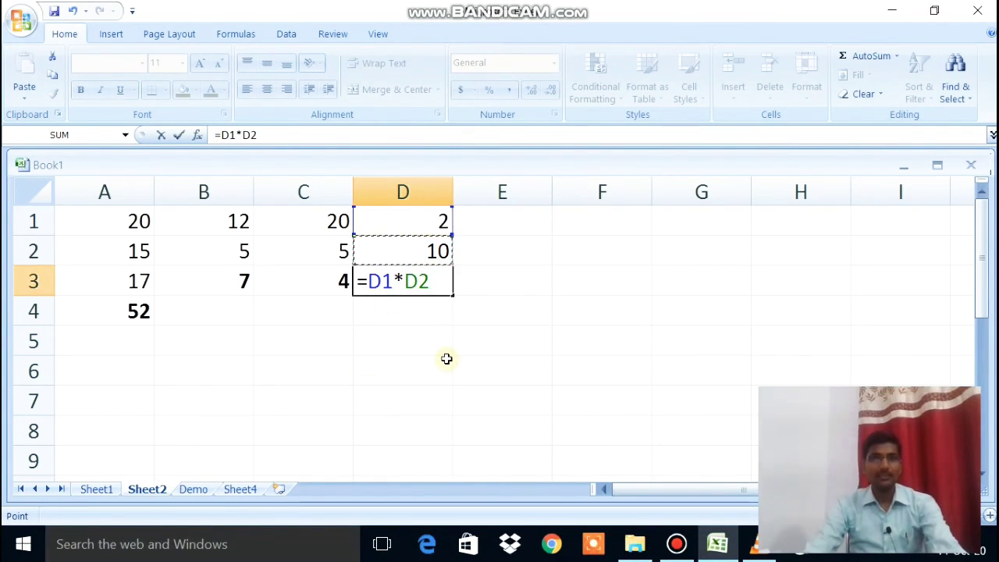
{"action": "key", "text": "Return"}
{"action": "left_click", "coordinate": [439, 282]}
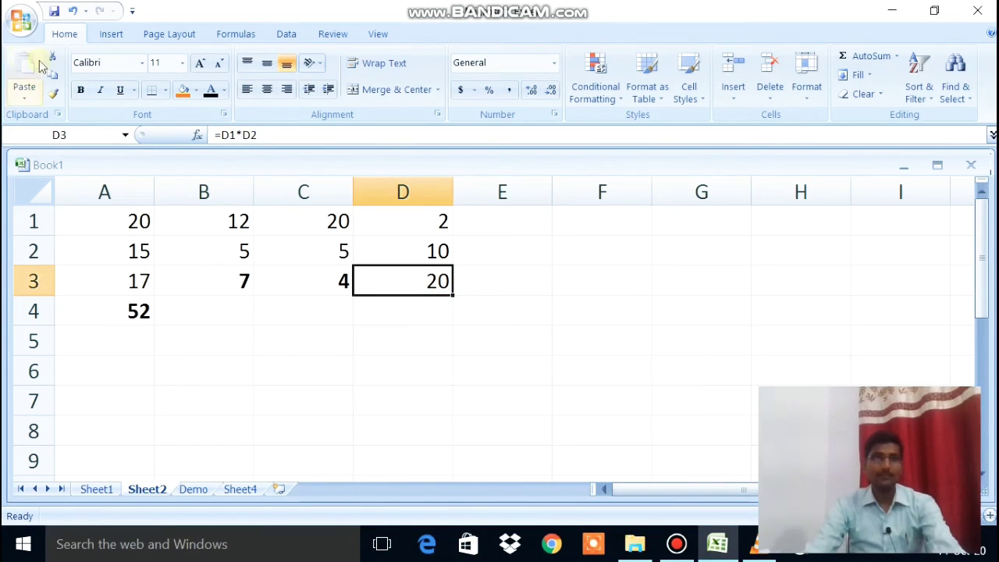
{"action": "left_click", "coordinate": [80, 90]}
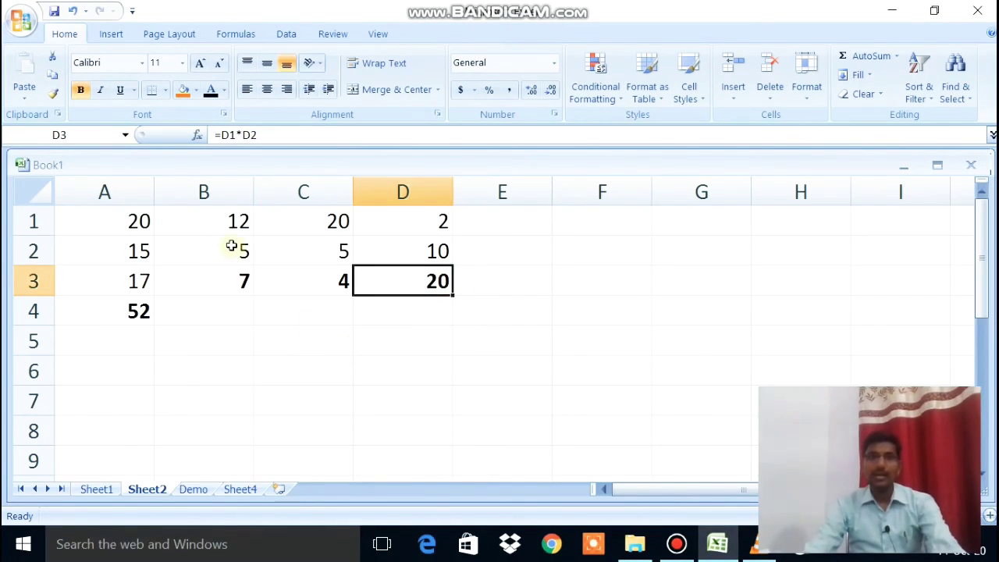
{"action": "left_click_drag", "start_coordinate": [121, 219], "coordinate": [104, 303]}
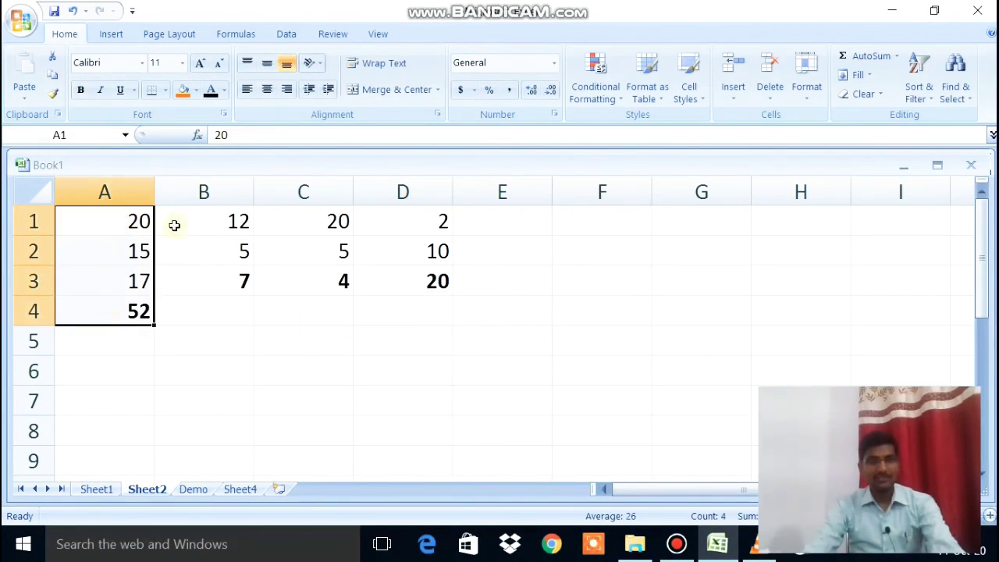
{"action": "left_click_drag", "start_coordinate": [207, 214], "coordinate": [201, 271]}
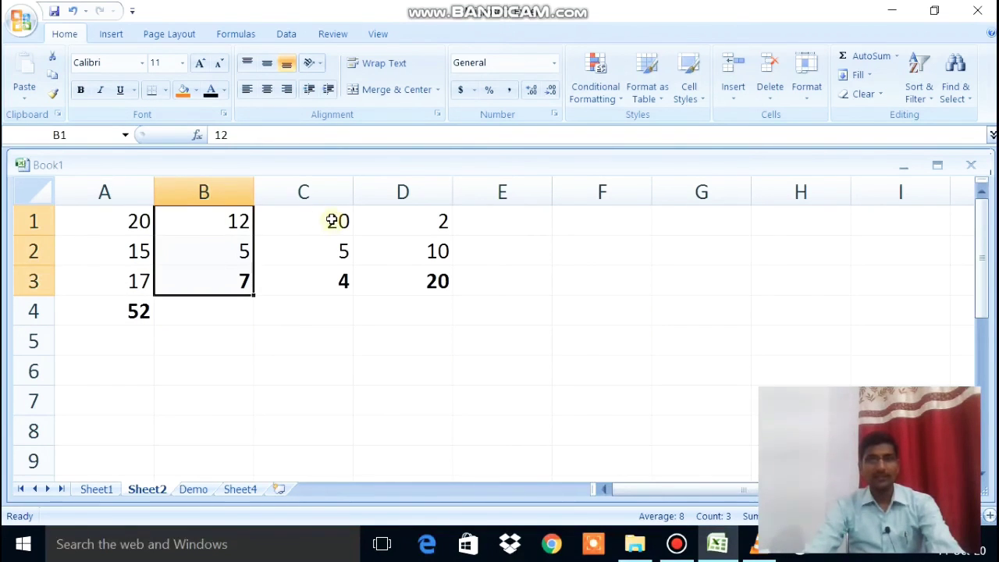
{"action": "left_click", "coordinate": [309, 215]}
{"action": "left_click_drag", "start_coordinate": [309, 214], "coordinate": [306, 283]}
{"action": "left_click_drag", "start_coordinate": [408, 217], "coordinate": [399, 278]}
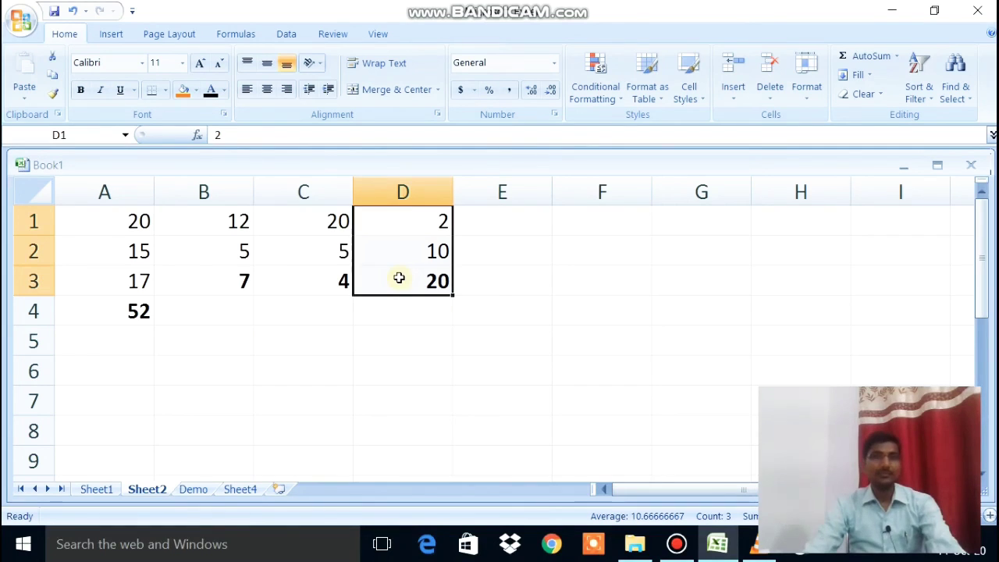
- Clear the contents of all the calculation examples in cells A1 to D4
{"action": "left_click_drag", "start_coordinate": [83, 216], "coordinate": [413, 299]}
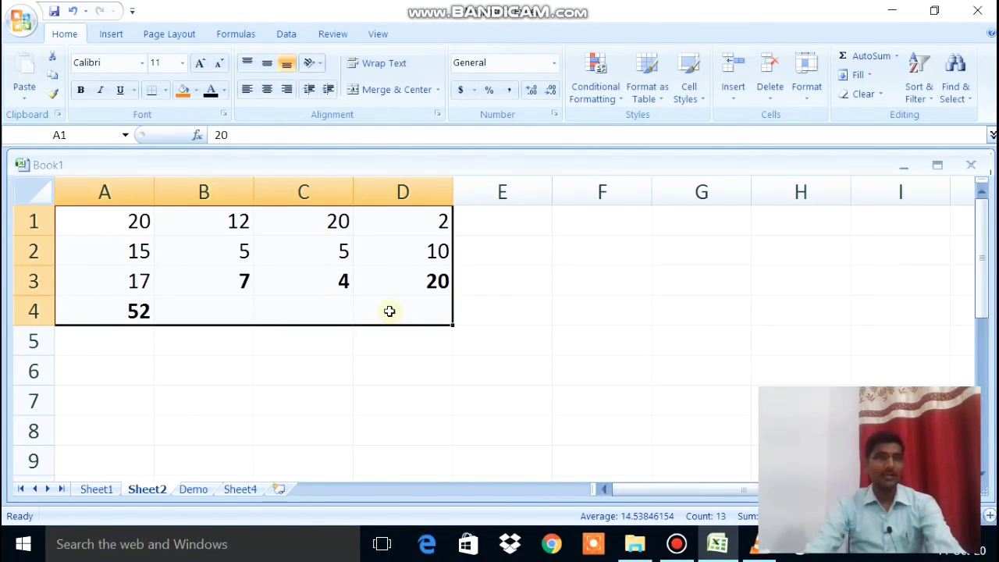
{"action": "left_click", "coordinate": [674, 543]}
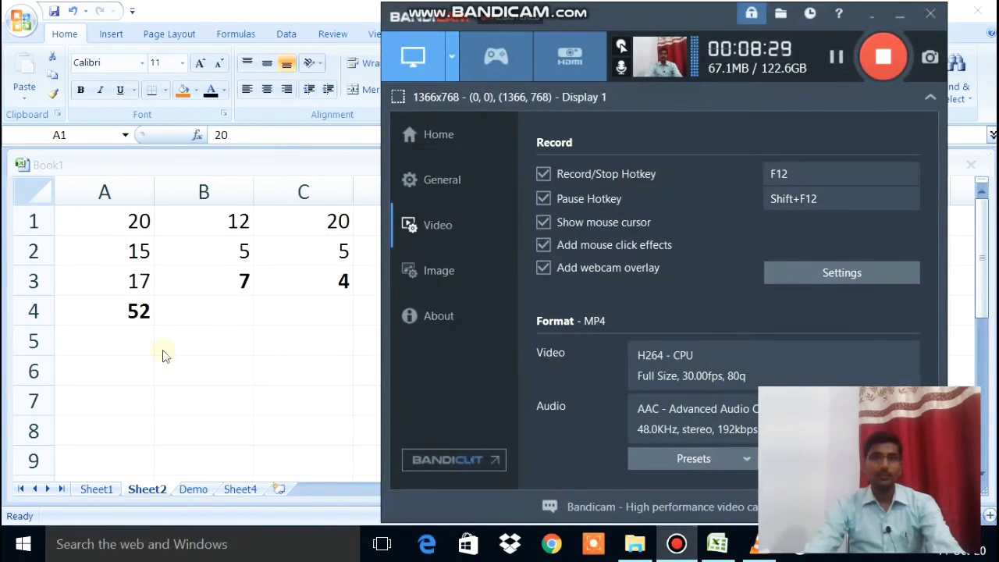
{"action": "left_click", "coordinate": [174, 398]}
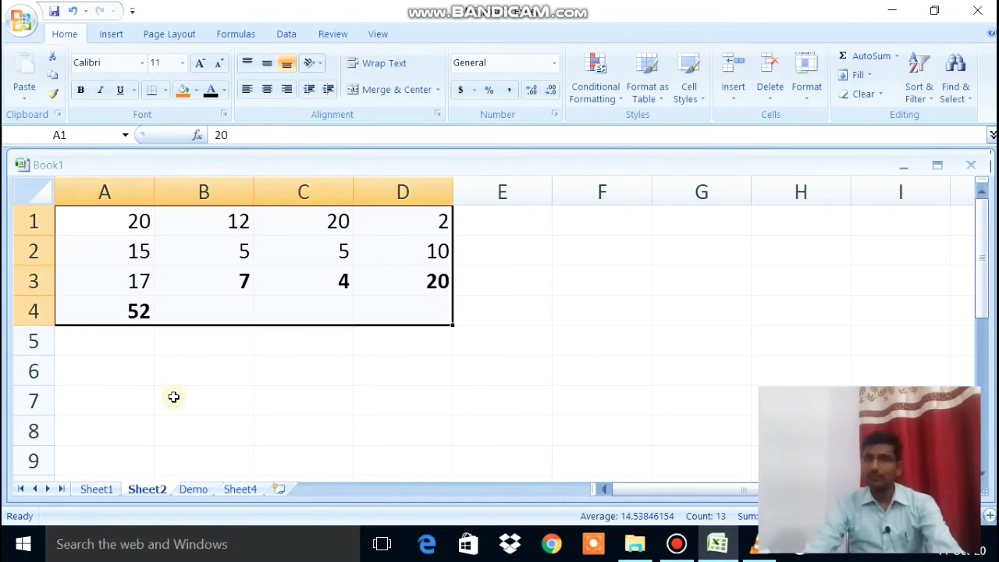
{"action": "key", "text": "Delete"}
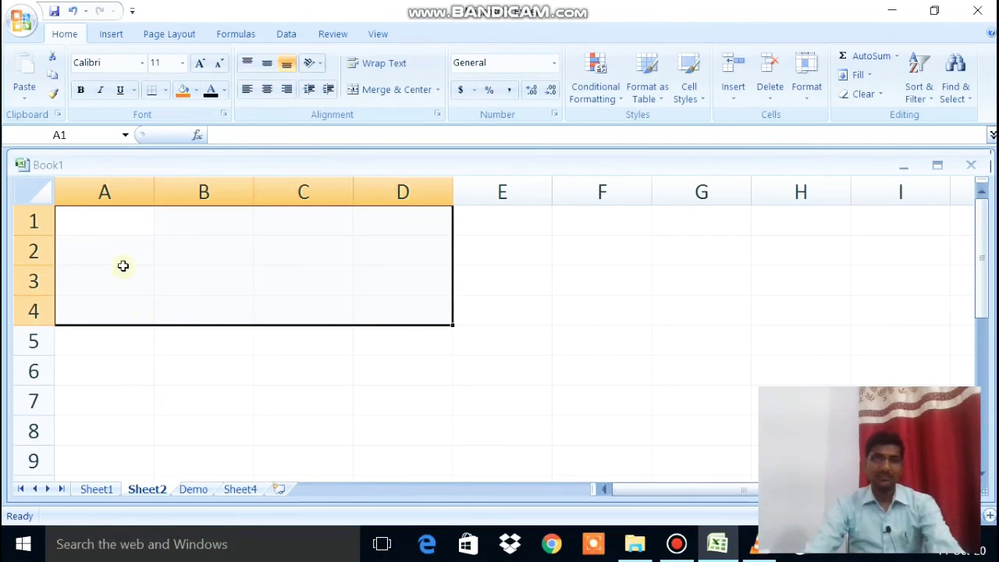
- Enter the number 1 in cell A1 and fill it down to cell A9
{"action": "left_click", "coordinate": [116, 218]}
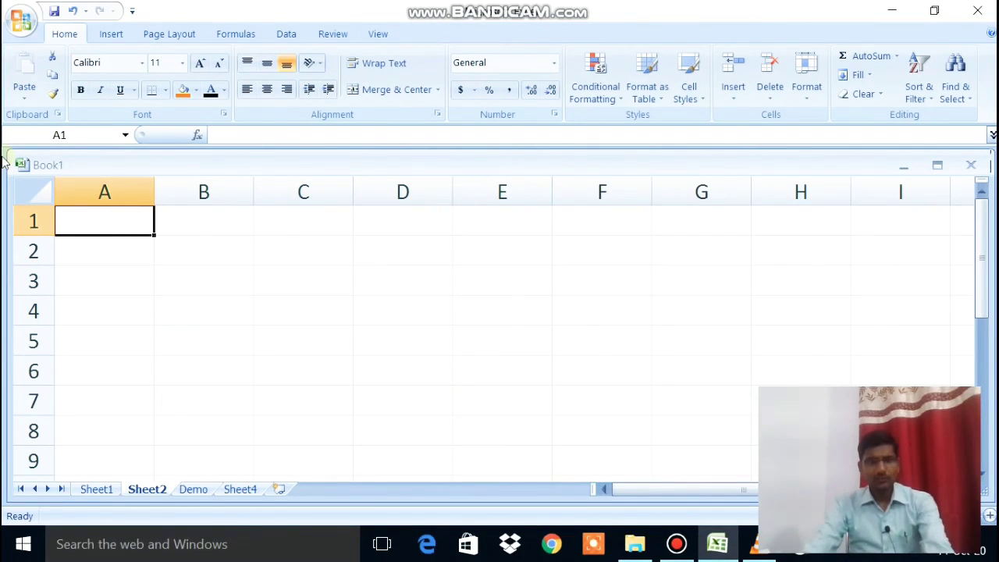
{"action": "type", "text": "1"}
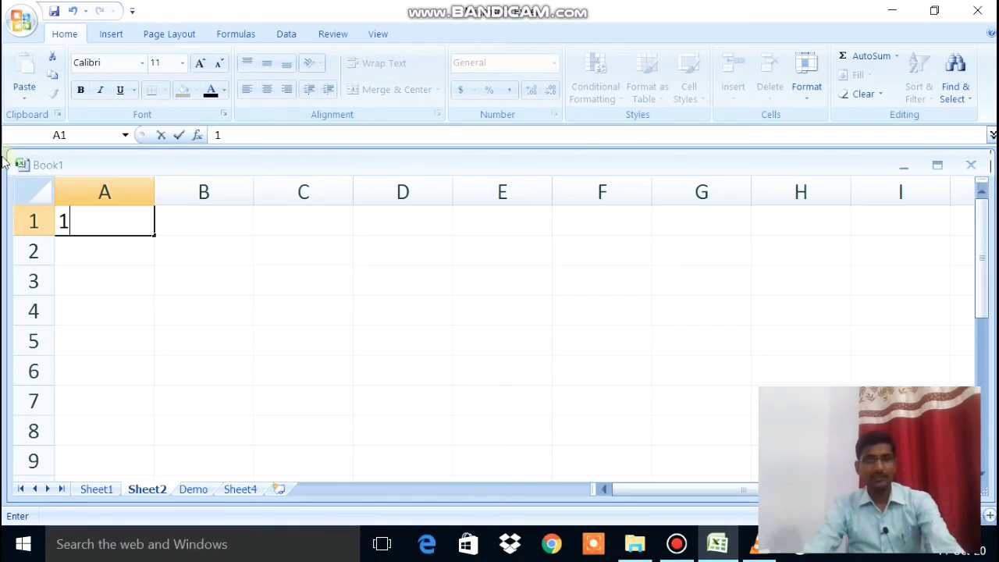
{"action": "key", "text": "Return"}
{"action": "left_click", "coordinate": [83, 217]}
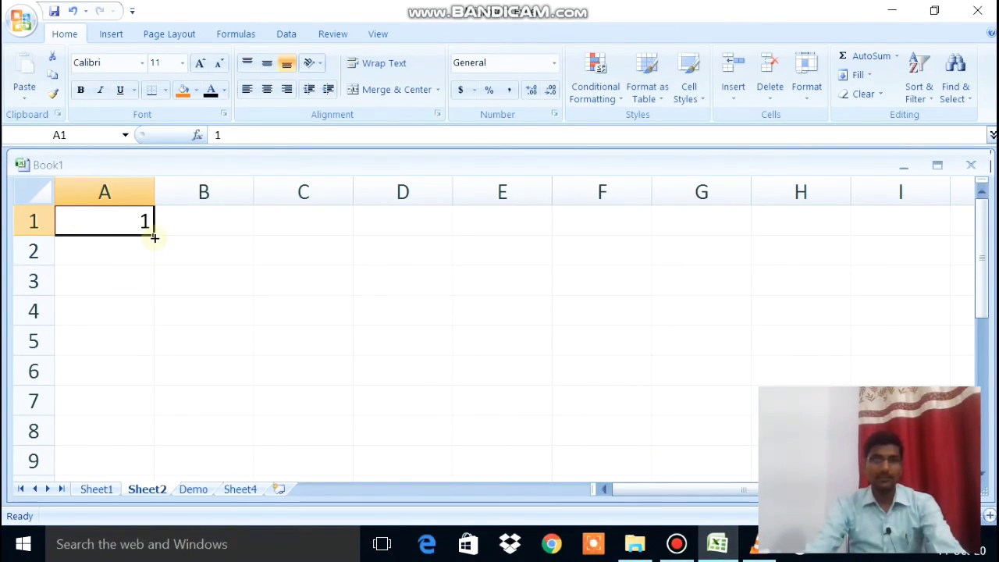
{"action": "left_click_drag", "start_coordinate": [155, 237], "coordinate": [137, 468]}
- Enter the number 5 in cell B1 and fill it down to cell B9
{"action": "left_click", "coordinate": [205, 227]}
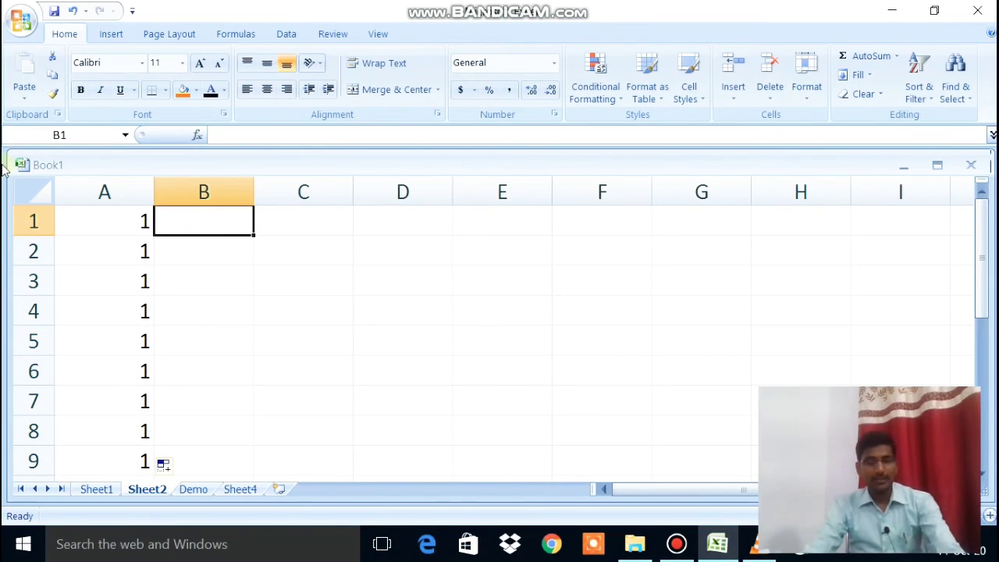
{"action": "type", "text": "5"}
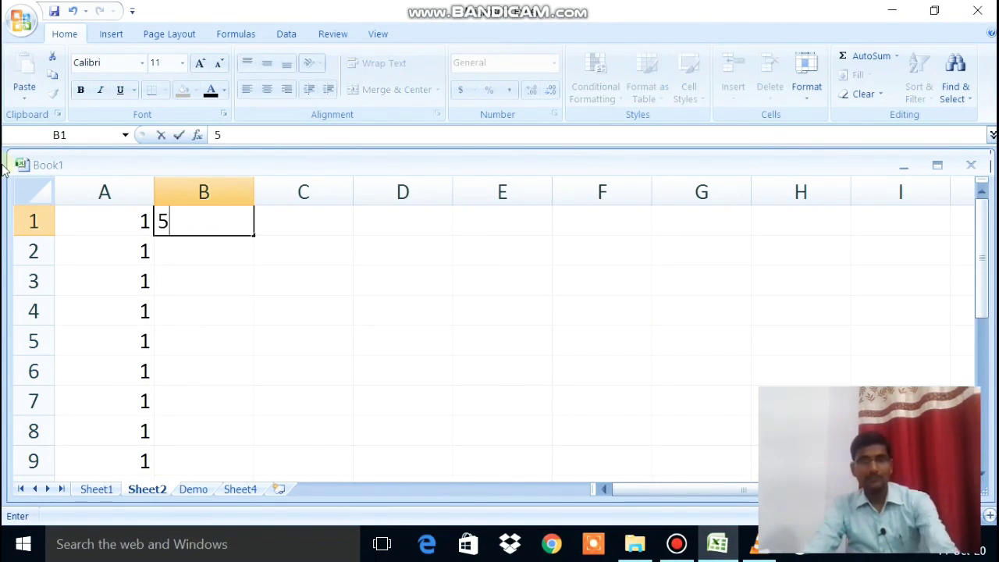
{"action": "key", "text": "Return"}
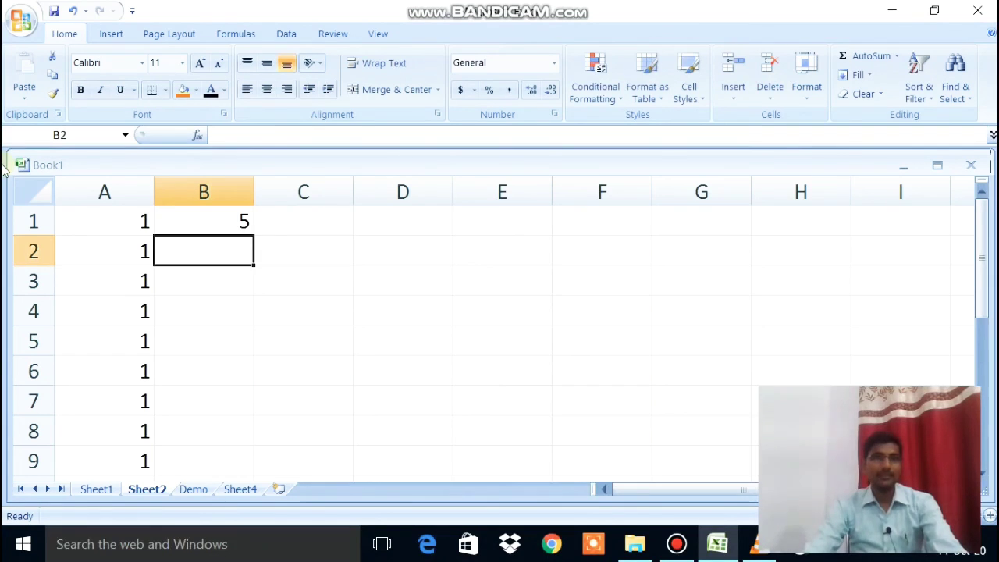
{"action": "left_click", "coordinate": [247, 219]}
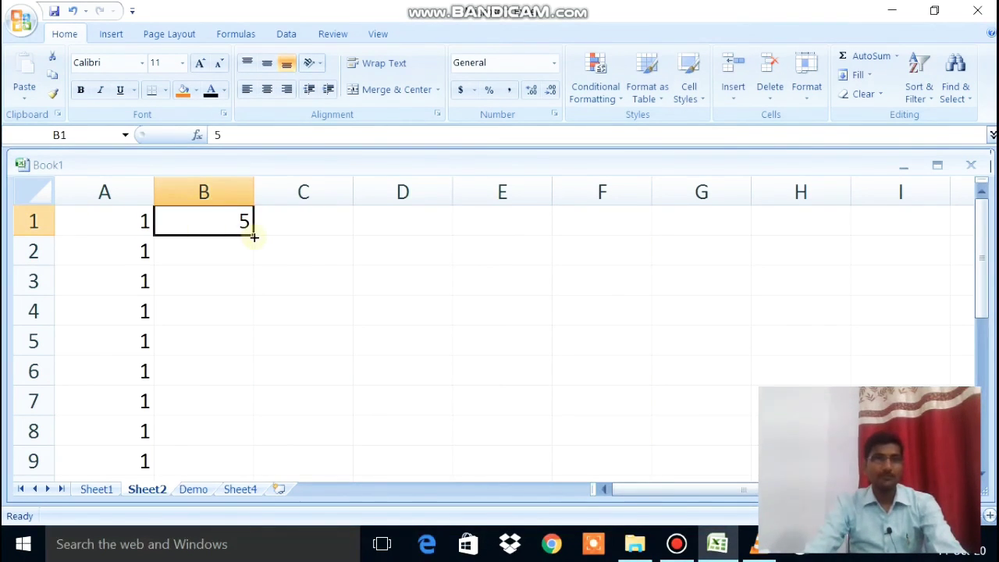
{"action": "left_click_drag", "start_coordinate": [252, 232], "coordinate": [234, 468]}
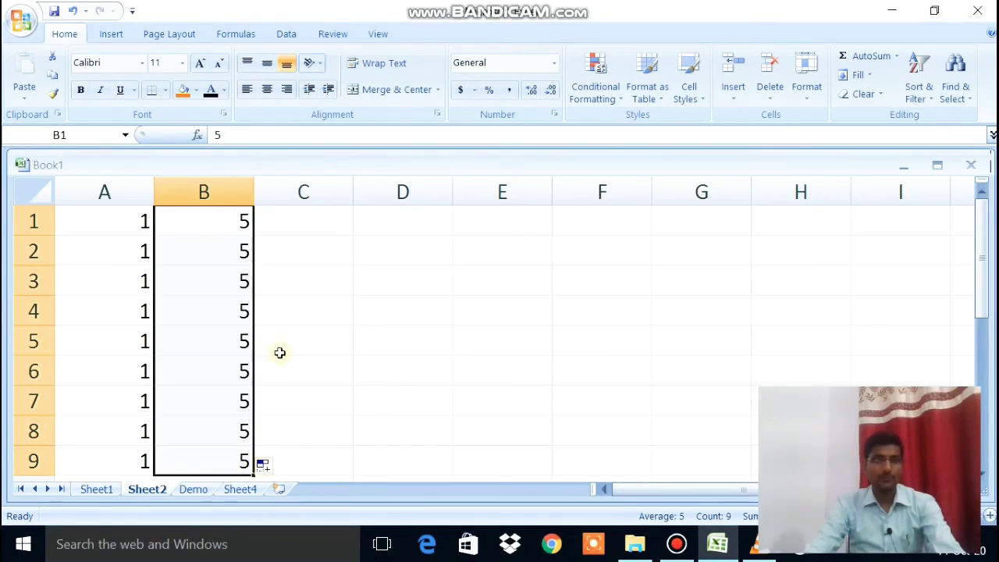
{"action": "left_click", "coordinate": [323, 226]}
{"action": "type", "text": "="}
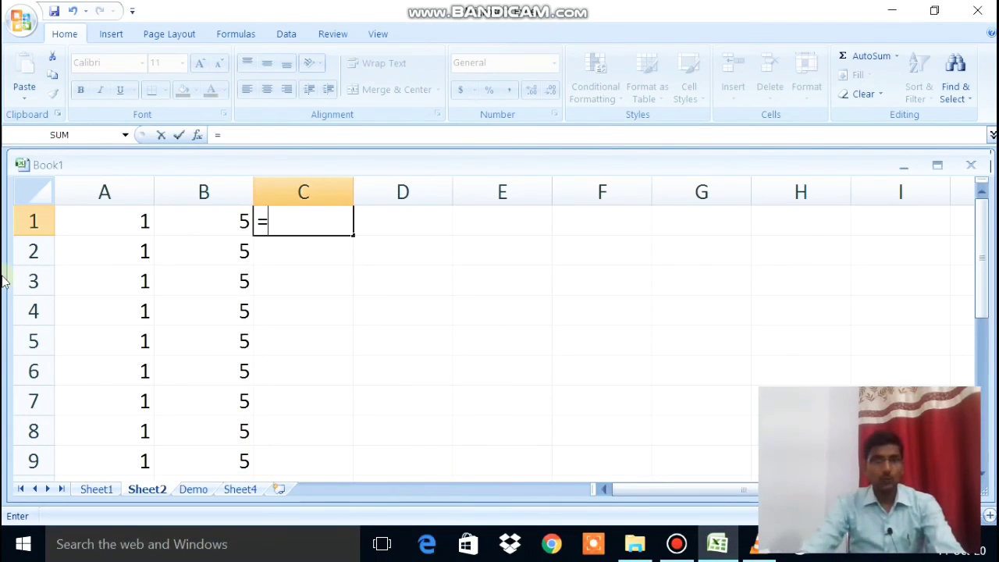
{"action": "left_click", "coordinate": [130, 222]}
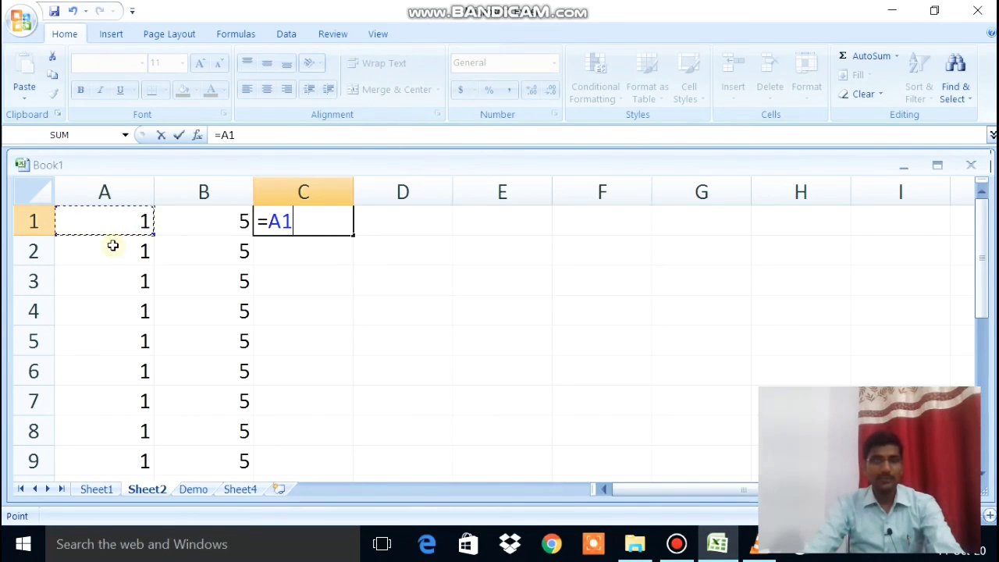
{"action": "key", "text": "BackSpace"}
{"action": "key", "text": "BackSpace"}
{"action": "key", "text": "BackSpace"}
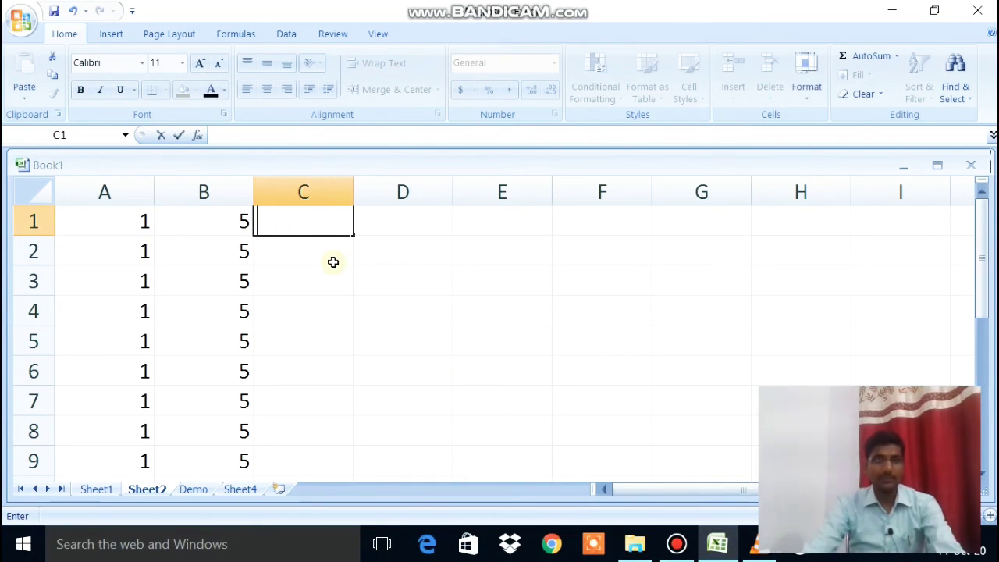
- Enter 2 in cell A2 and fill the series from cells A1 and A2 down to cell A9
{"action": "left_click", "coordinate": [133, 221]}
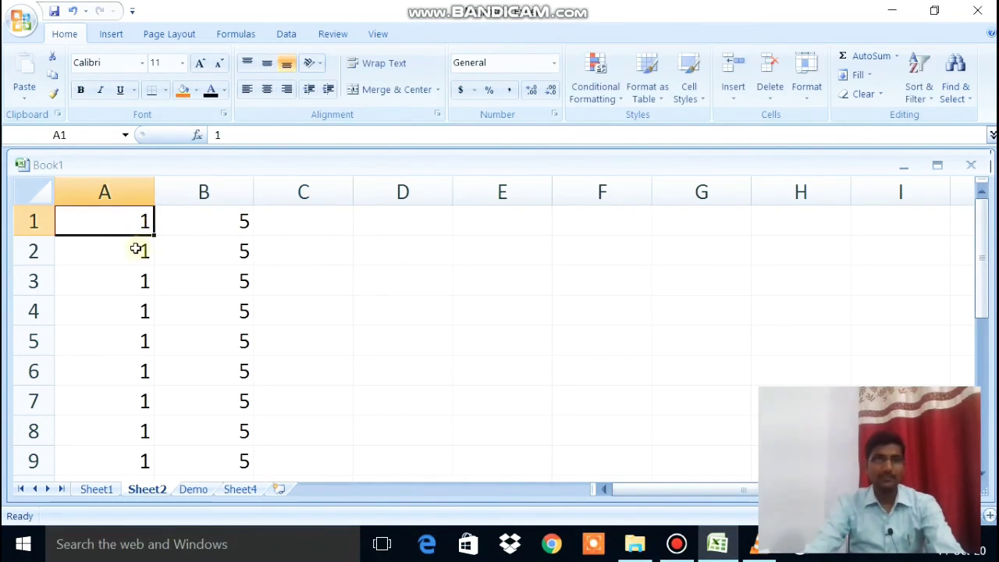
{"action": "left_click", "coordinate": [136, 249]}
{"action": "type", "text": "2"}
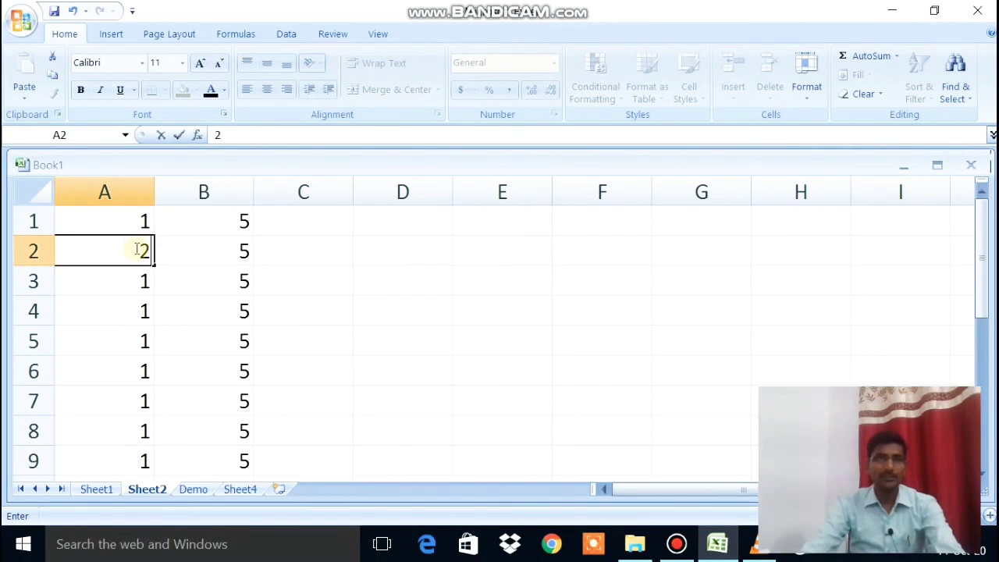
{"action": "left_click", "coordinate": [136, 223]}
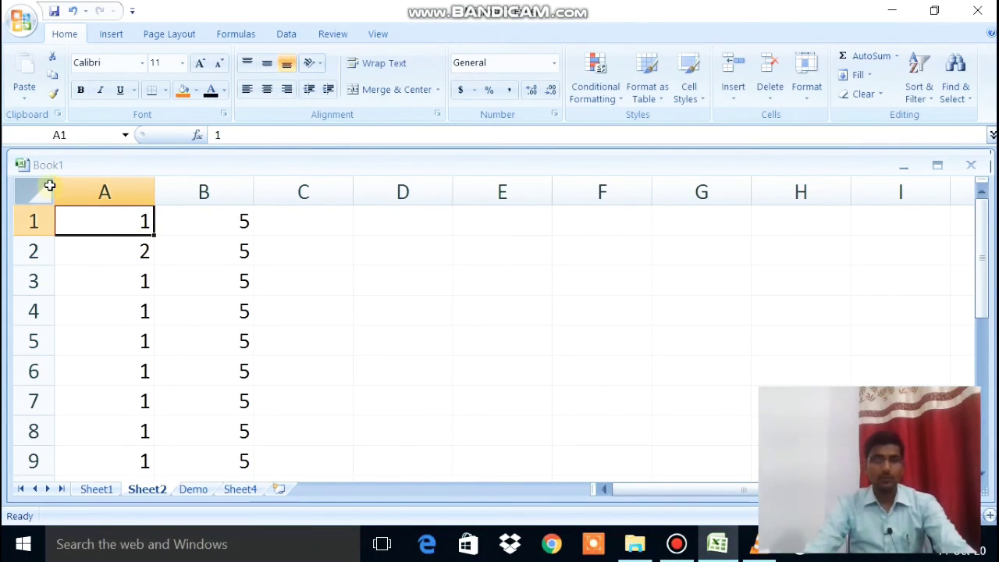
{"action": "key", "text": "shift+Down"}
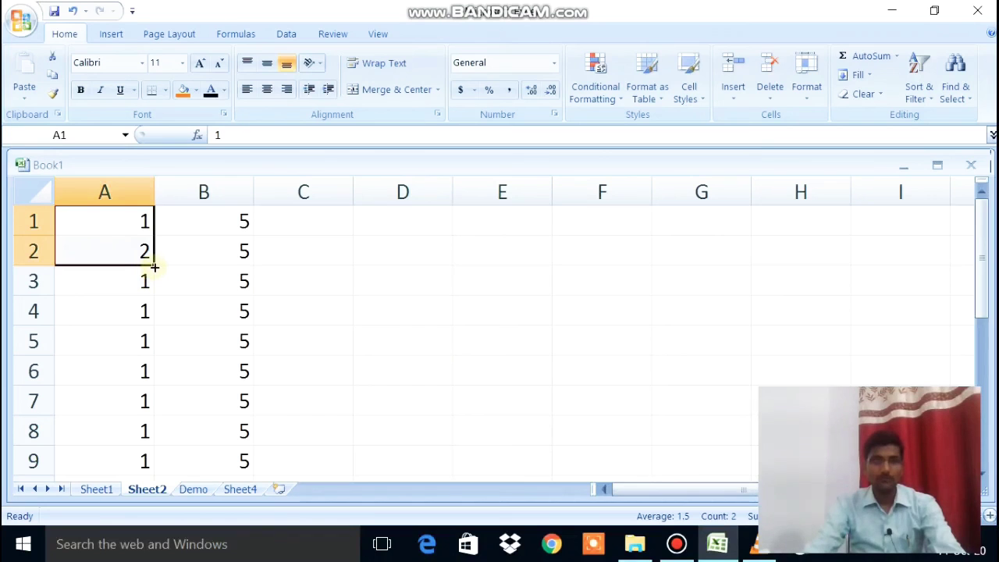
{"action": "left_click_drag", "start_coordinate": [154, 267], "coordinate": [157, 466]}
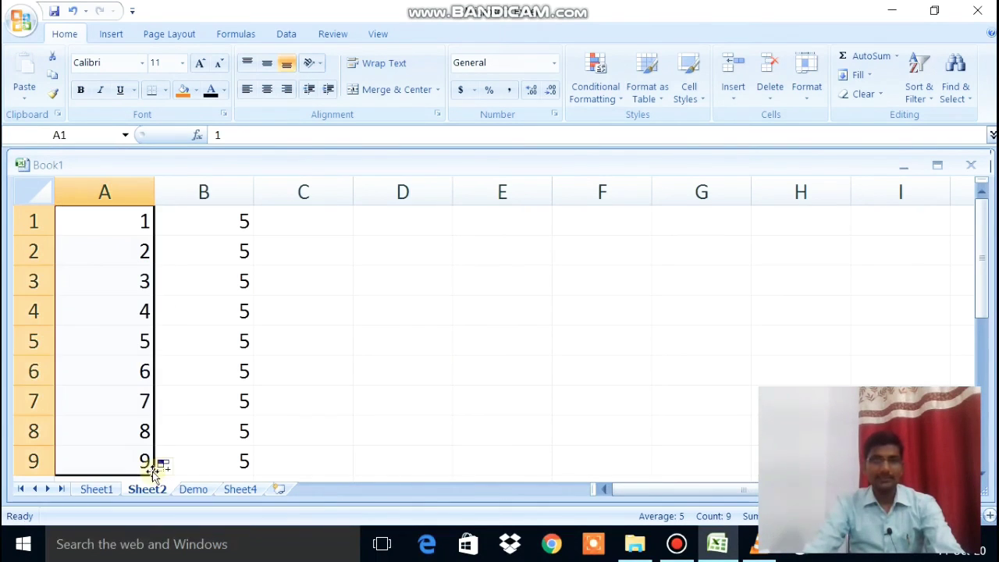
- Multiply cell A1 by cell B1 in cell C1 with the formula =A1*B1 and fill it down to cell C9
{"action": "left_click", "coordinate": [316, 224]}
{"action": "type", "text": "="}
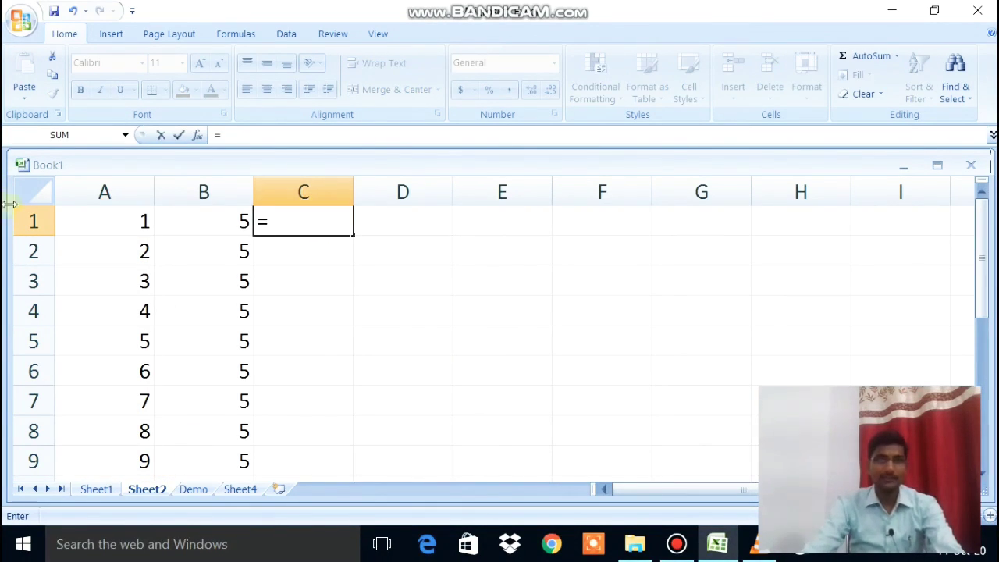
{"action": "left_click", "coordinate": [109, 228]}
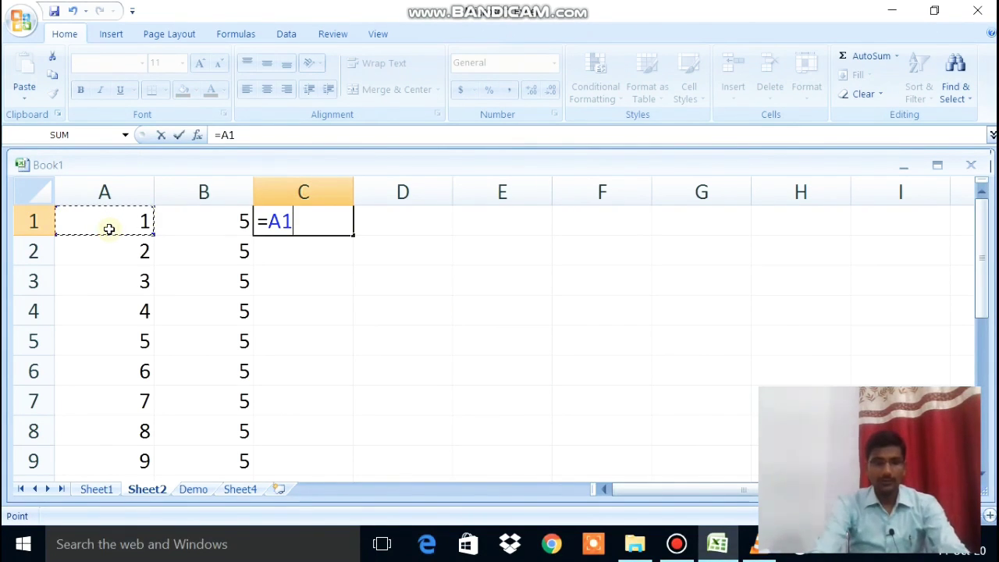
{"action": "type", "text": "*"}
{"action": "left_click", "coordinate": [239, 228]}
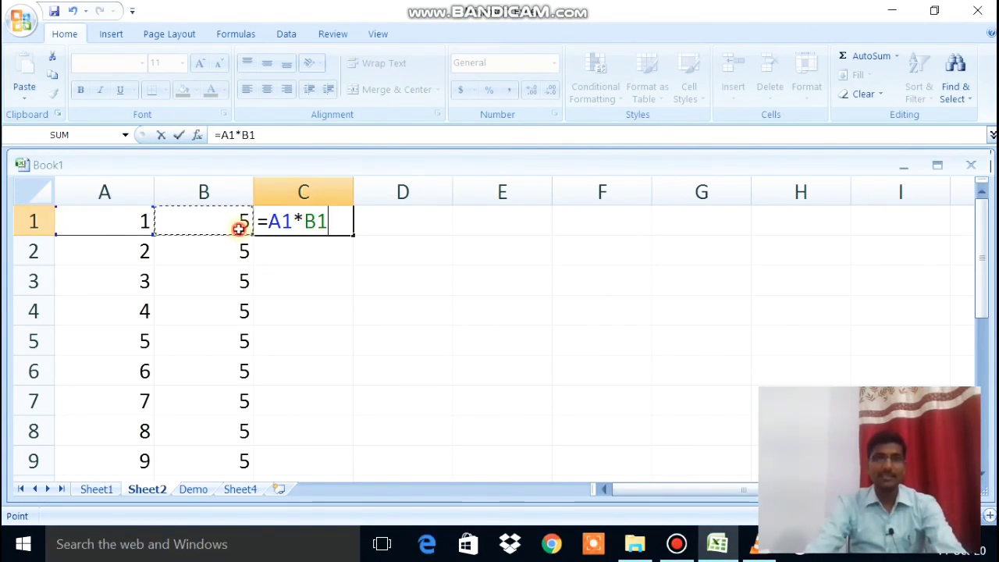
{"action": "key", "text": "Return"}
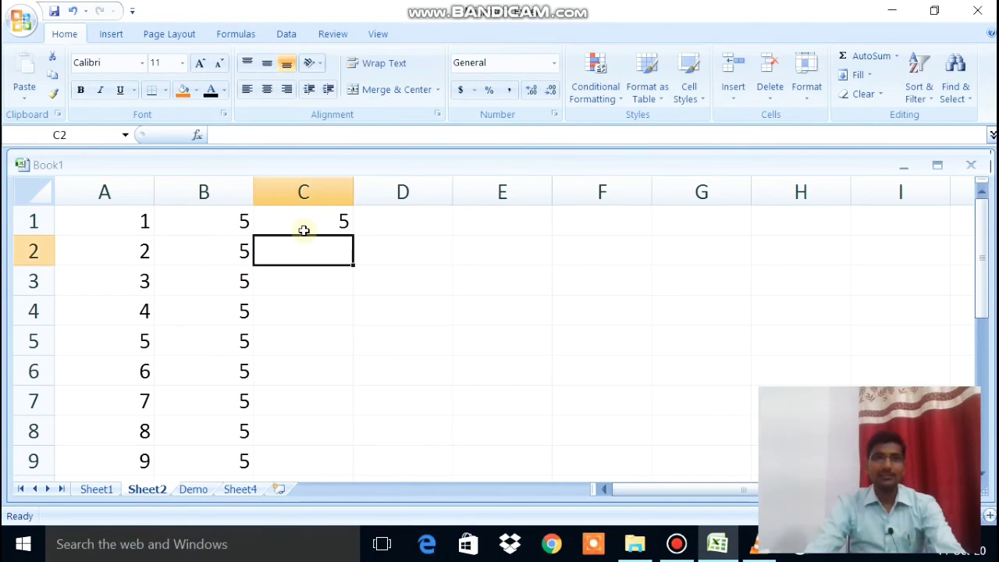
{"action": "left_click", "coordinate": [304, 229]}
{"action": "left_click_drag", "start_coordinate": [352, 232], "coordinate": [347, 465]}
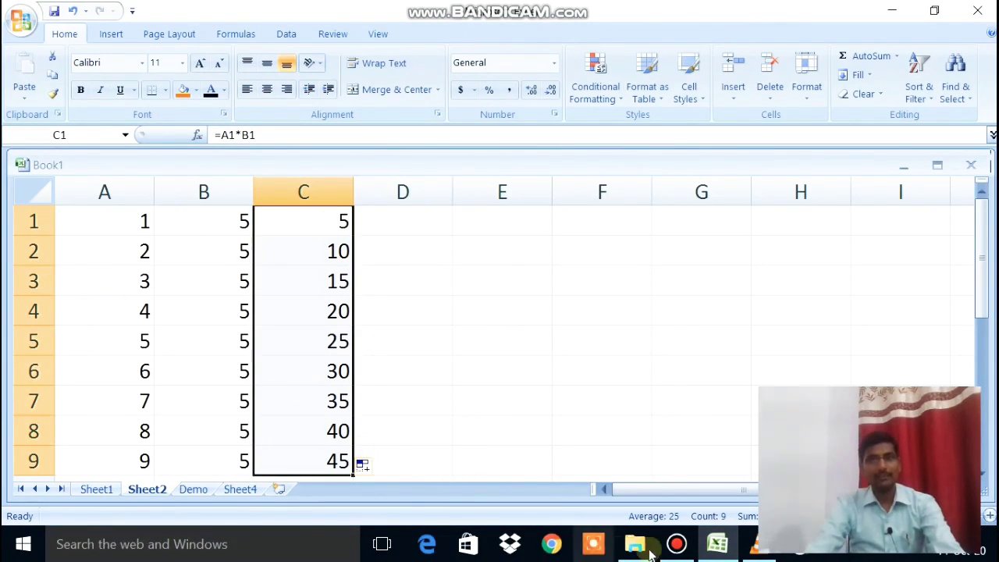
{"action": "left_click", "coordinate": [677, 546]}
{"action": "left_click", "coordinate": [678, 546]}
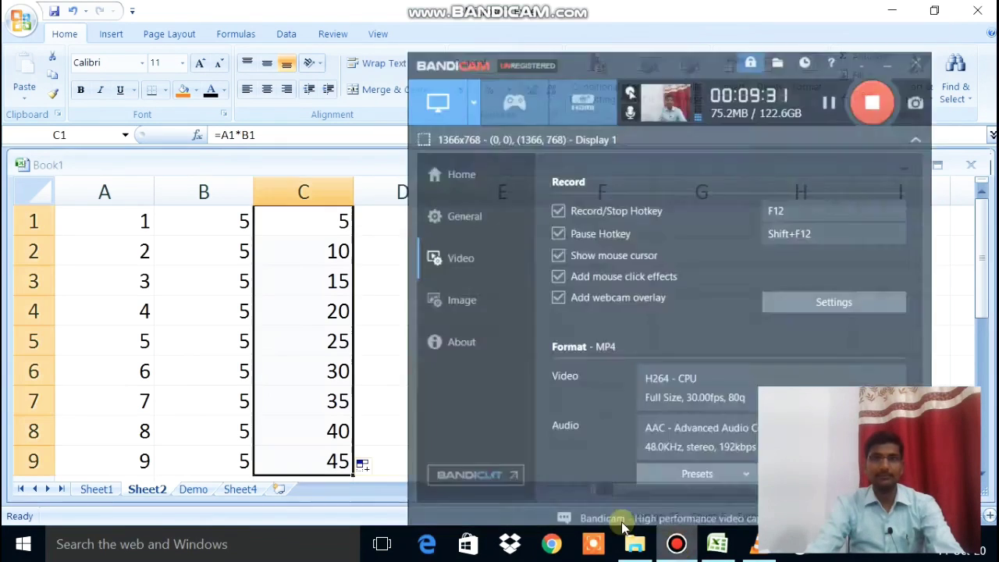
{"action": "left_click", "coordinate": [377, 233]}
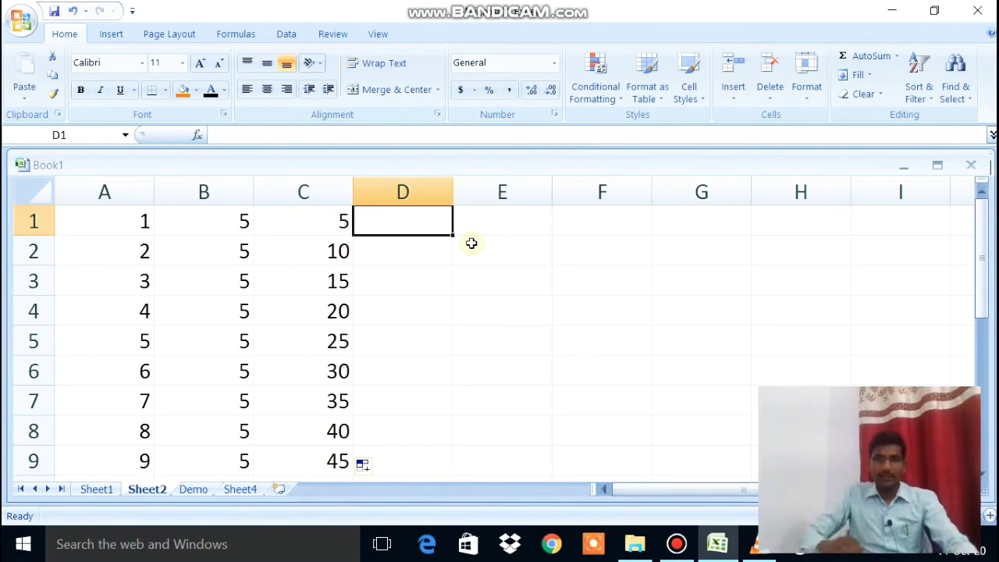
{"action": "left_click", "coordinate": [676, 544]}
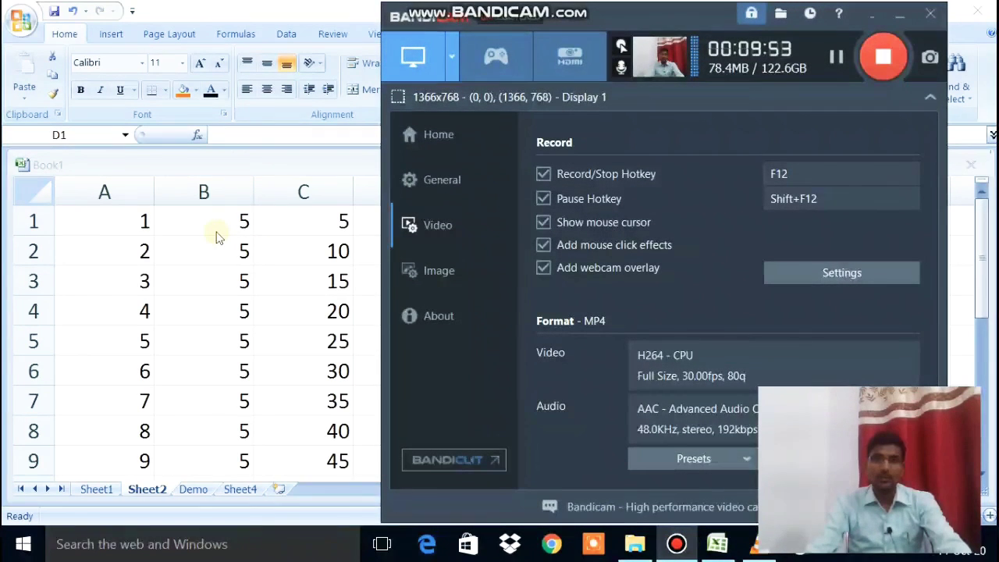
{"action": "left_click", "coordinate": [274, 164]}
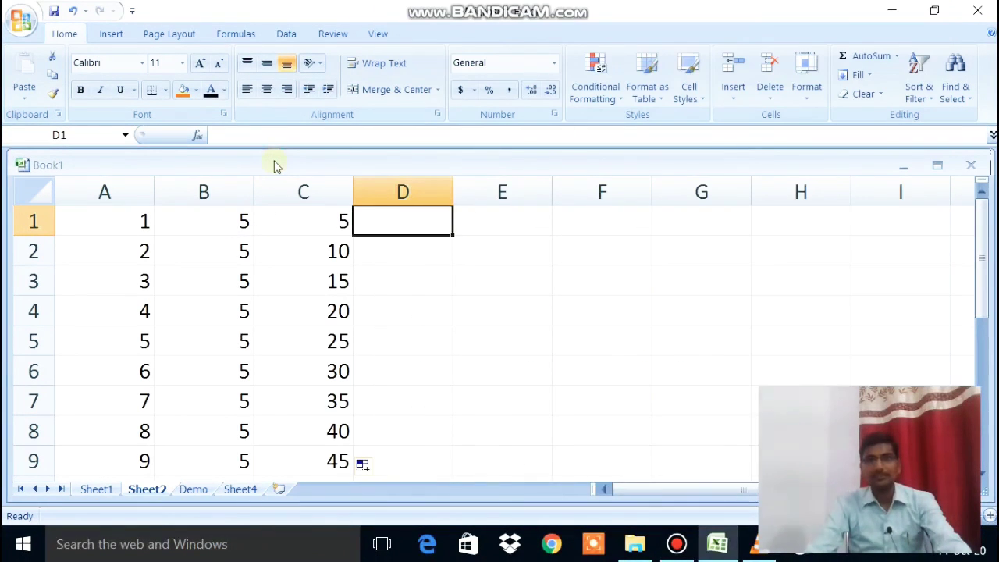